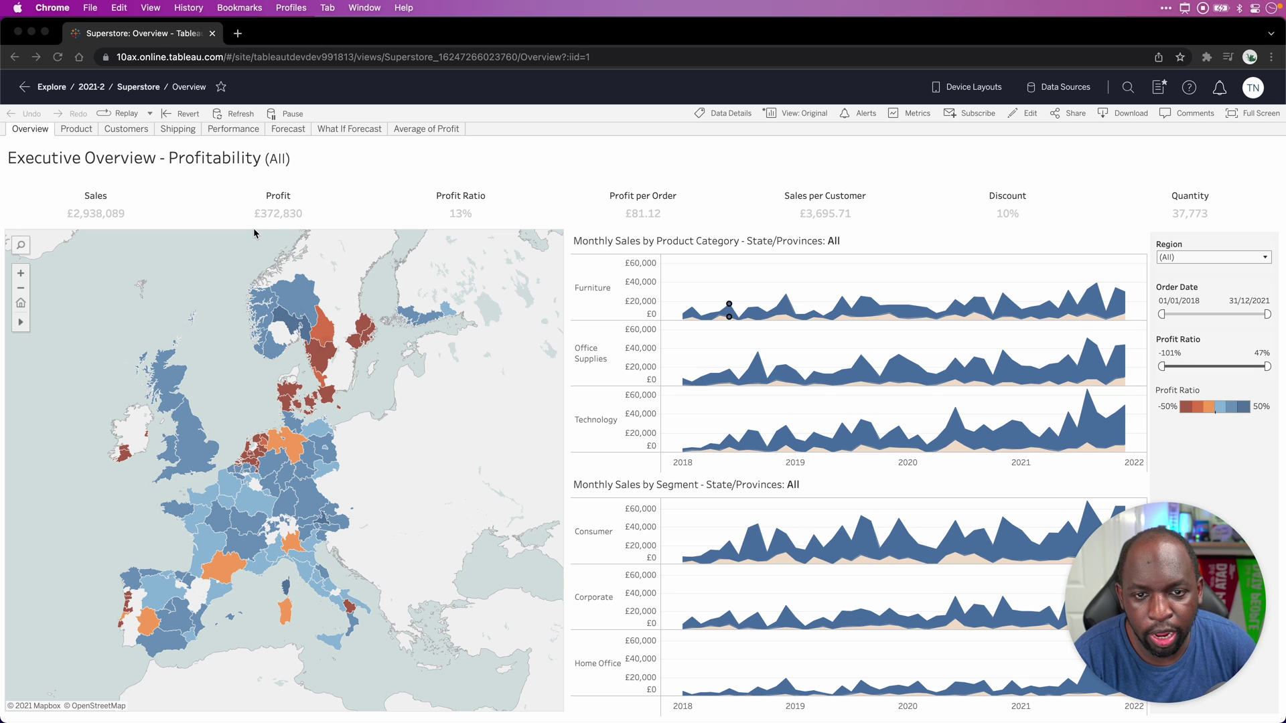
# Show this view's metrics, including Sales (Profitable, Furniture) at £22.83K, down 24.57%.
pyautogui.press('ctrl')
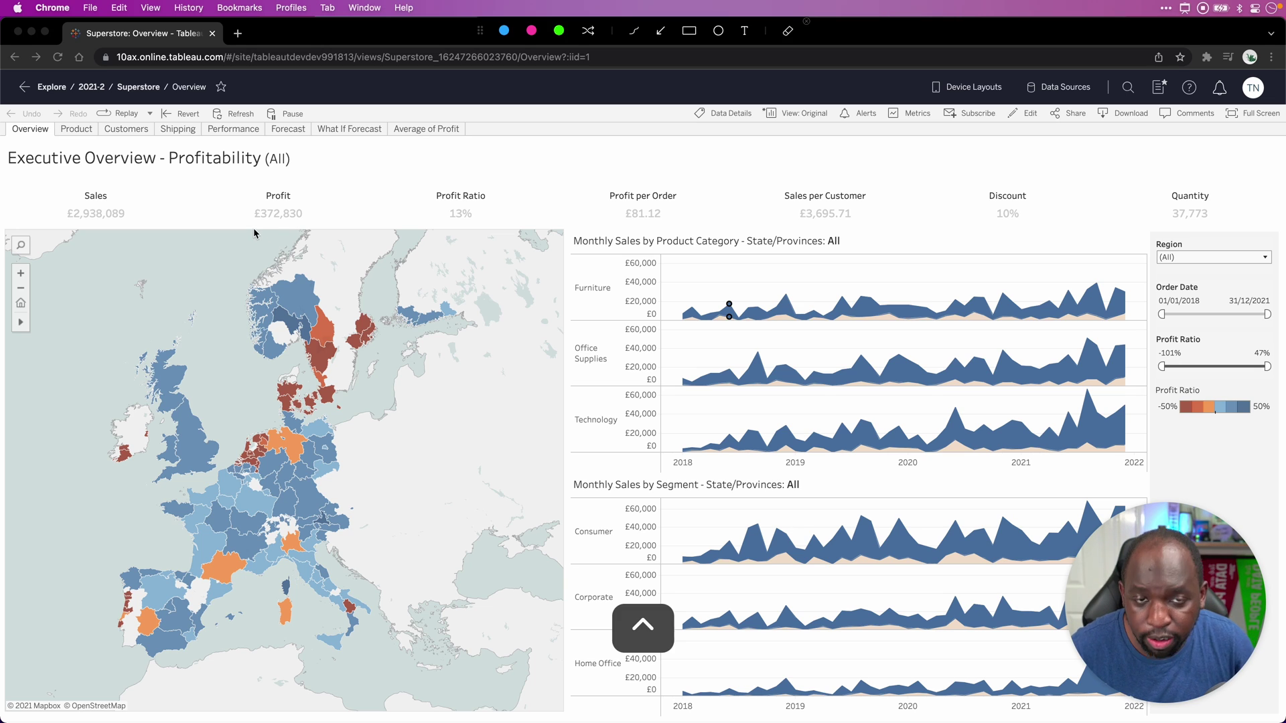
pyautogui.click(659, 31)
pyautogui.moveTo(810, 214); pyautogui.dragTo(901, 128)
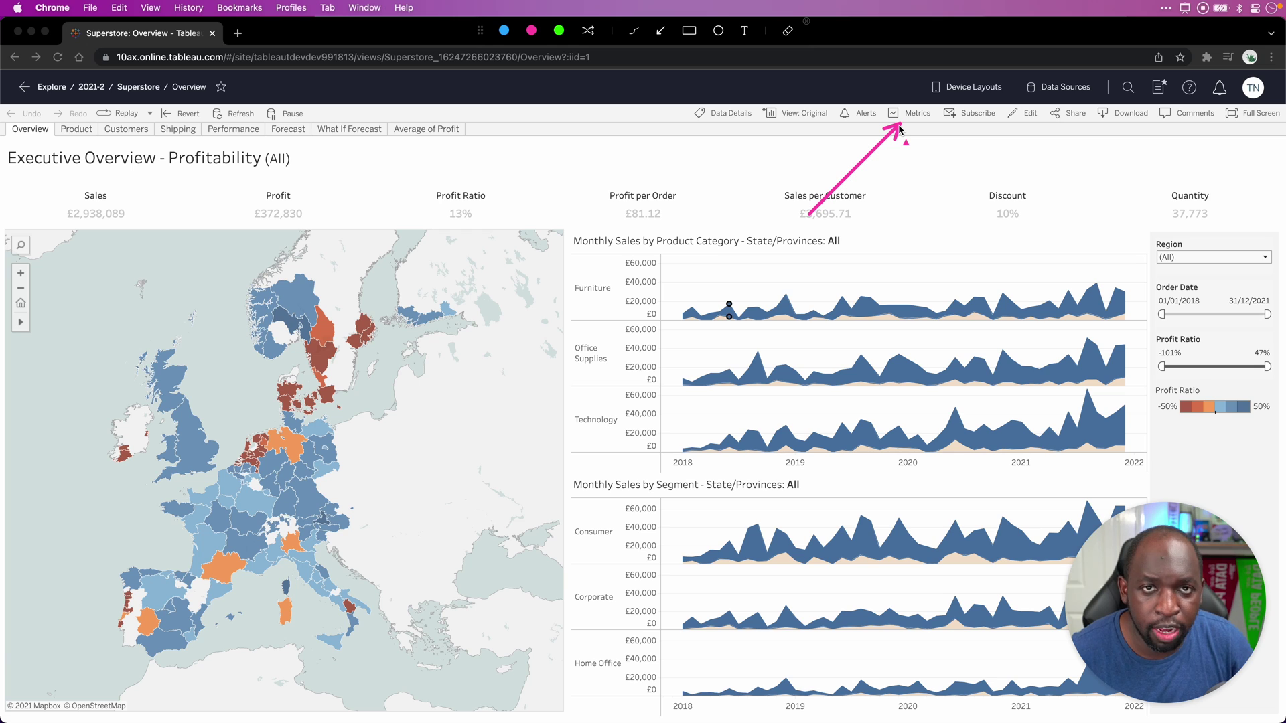
pyautogui.press('Escape')
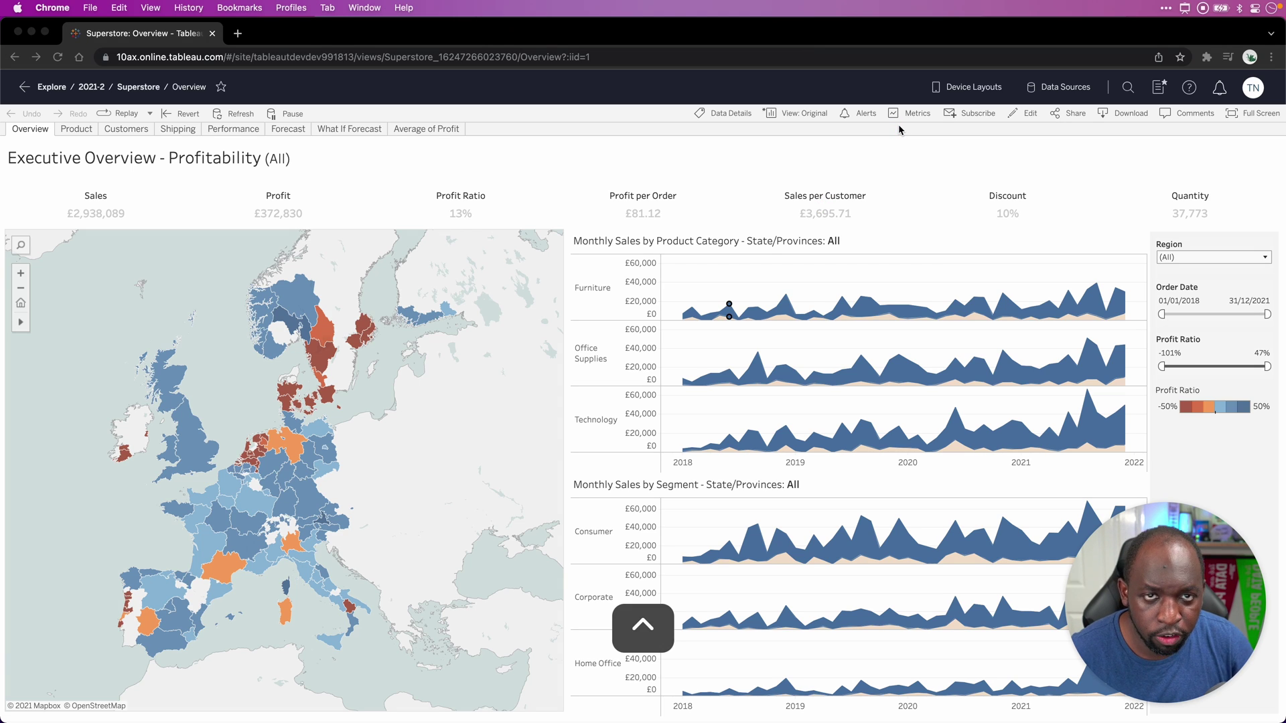
pyautogui.click(911, 113)
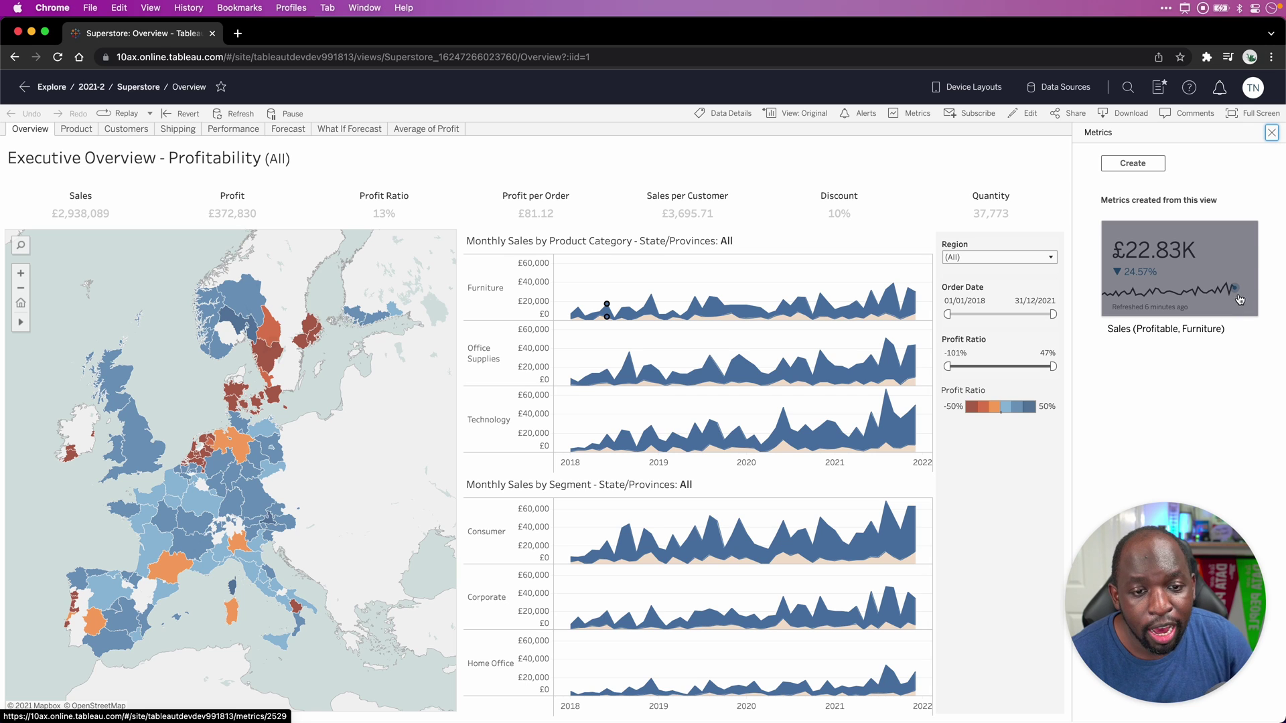
pyautogui.moveTo(919, 295)
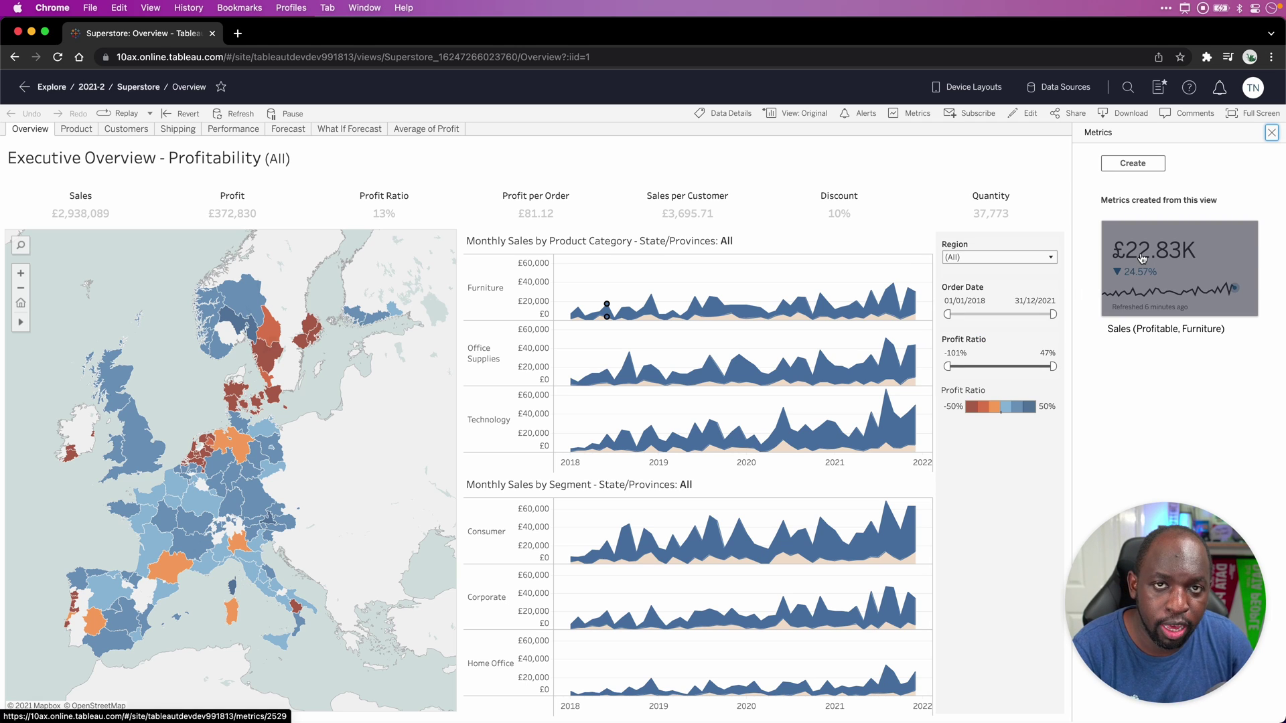
# Start a new metric from the Office Supplies series, named Sales (Profitable, Office Supplies).
pyautogui.click(1135, 165)
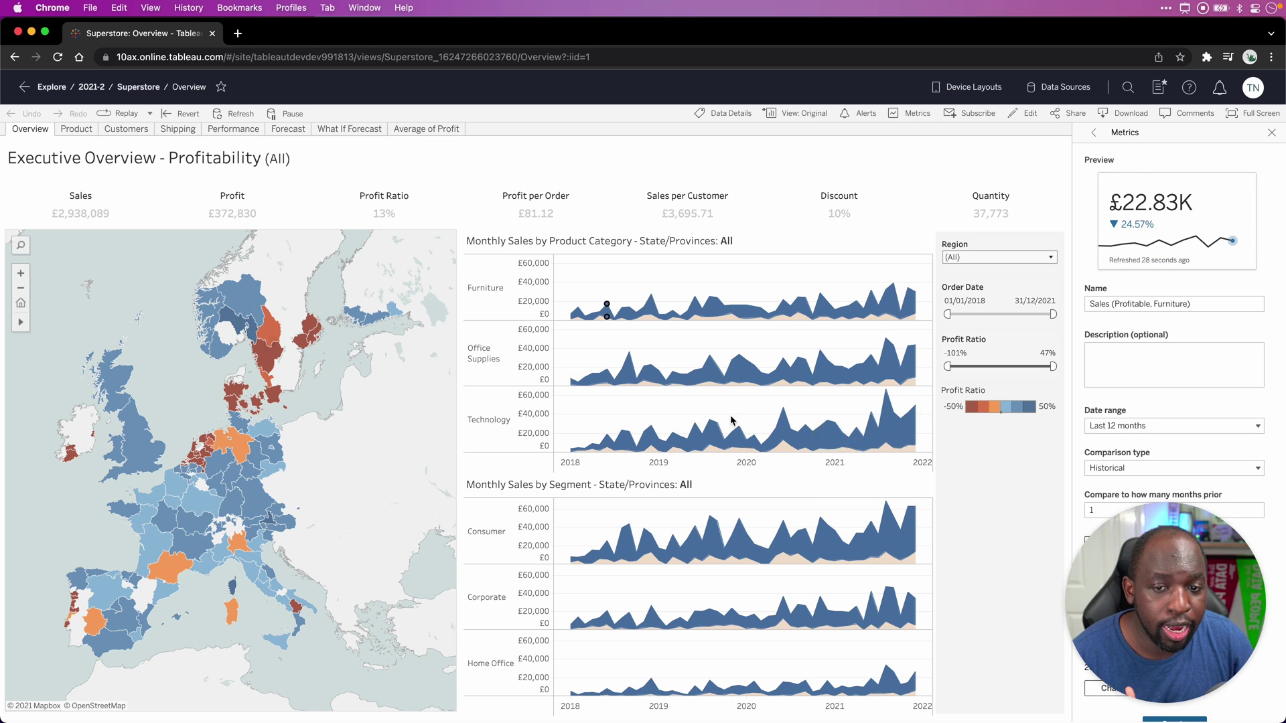
pyautogui.click(628, 368)
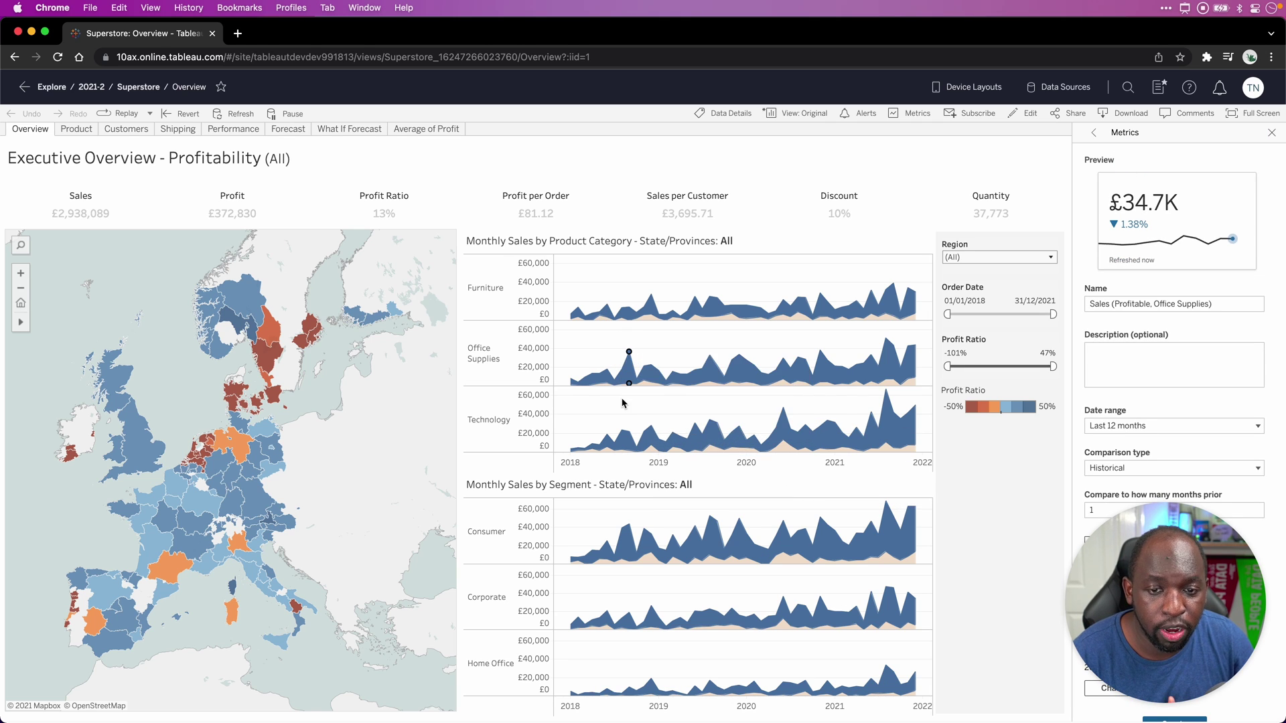
pyautogui.moveTo(1184, 236)
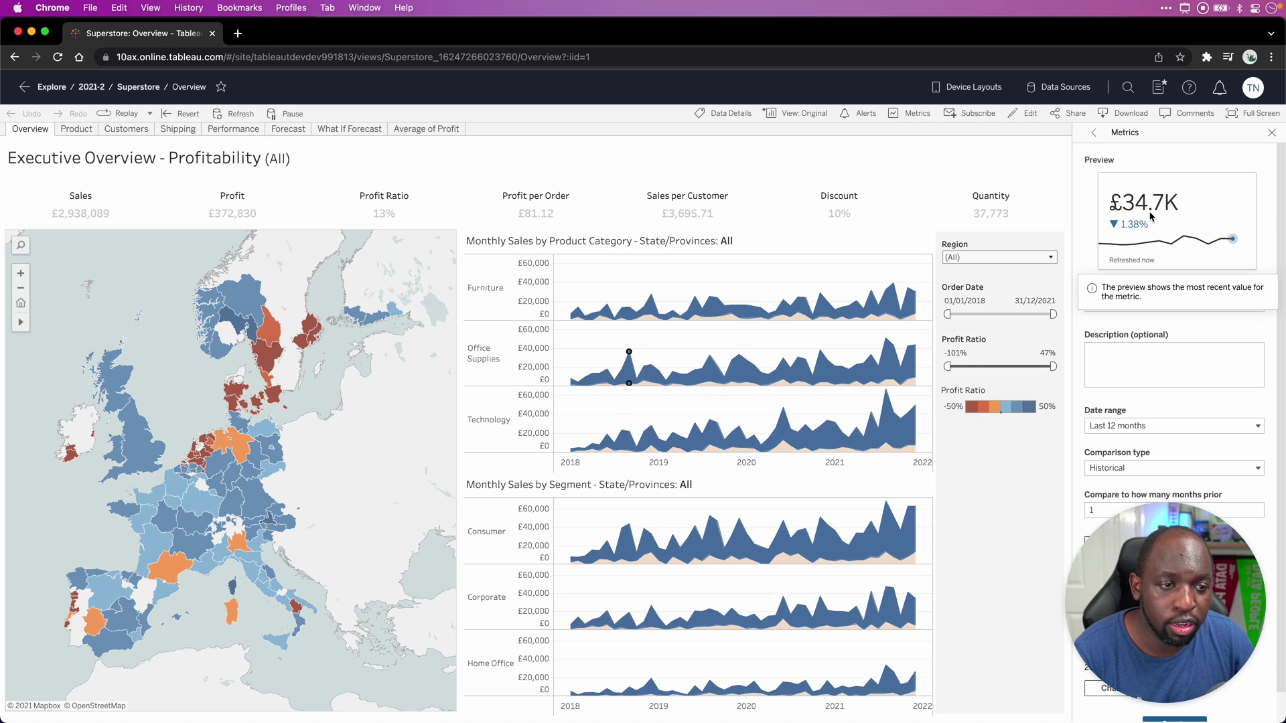
pyautogui.moveTo(915, 351)
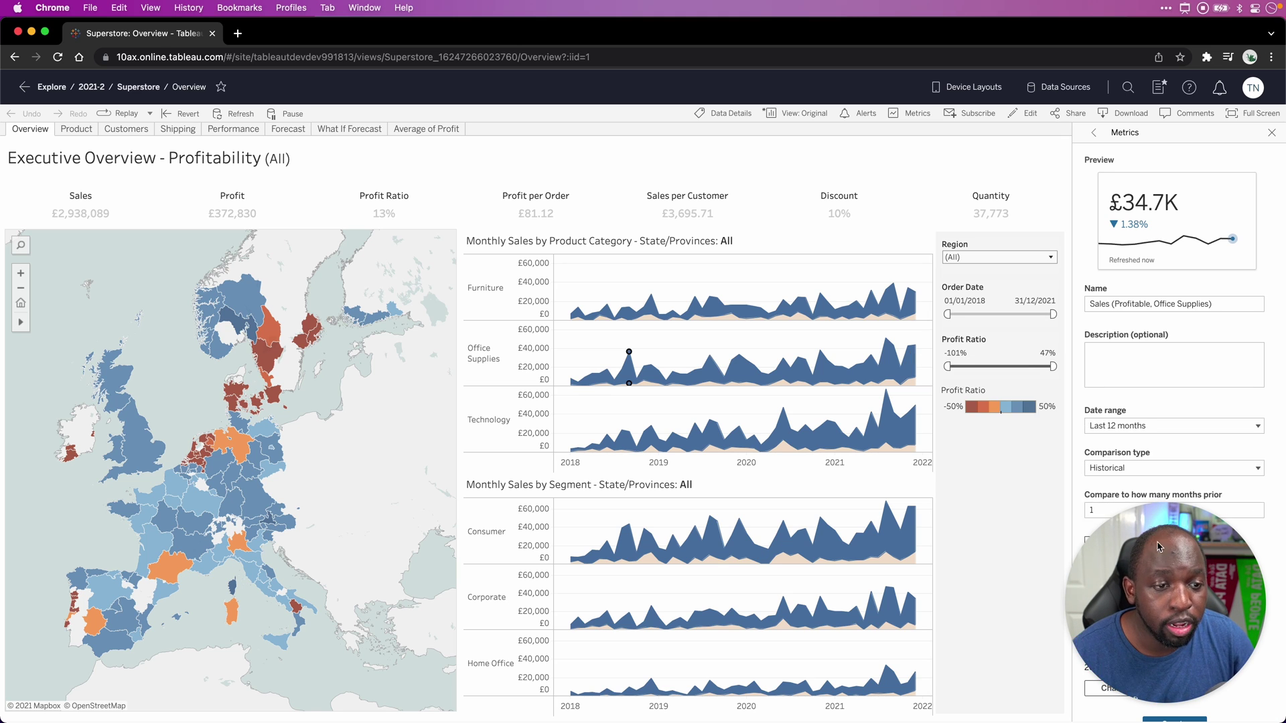
pyautogui.moveTo(1159, 559); pyautogui.dragTo(114, 559)
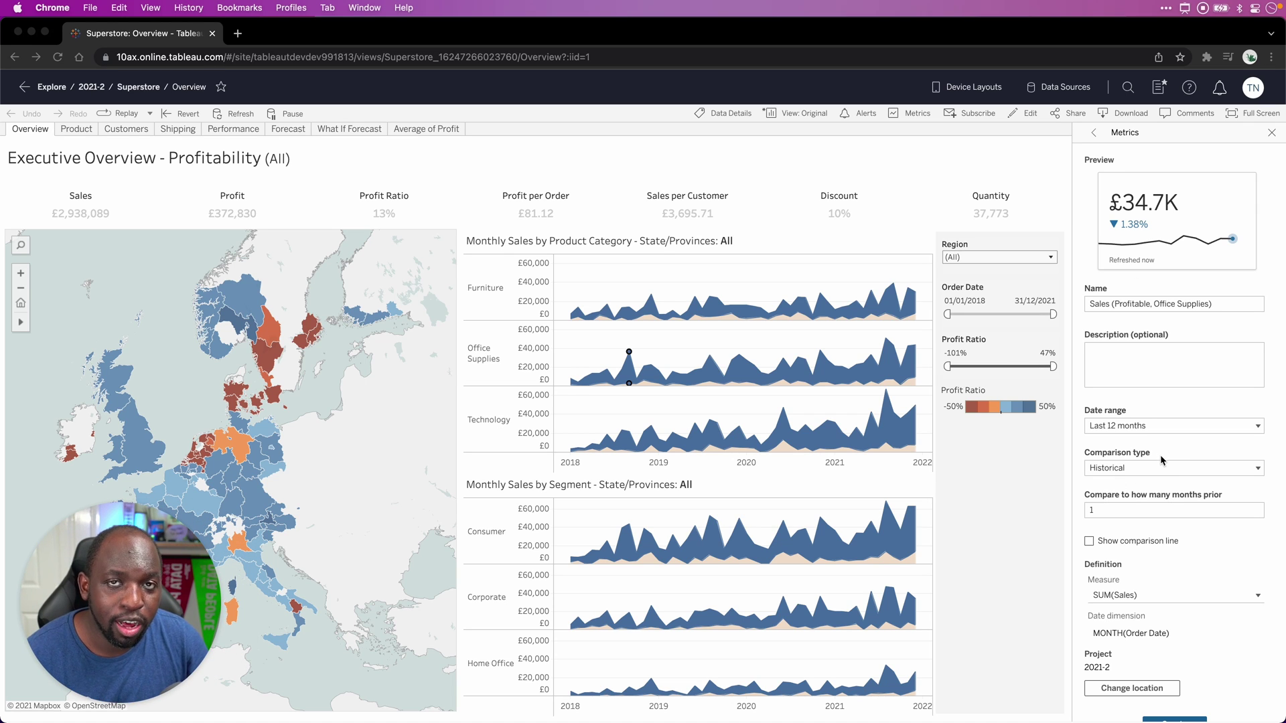
pyautogui.press('ctrl')
pyautogui.click(690, 31)
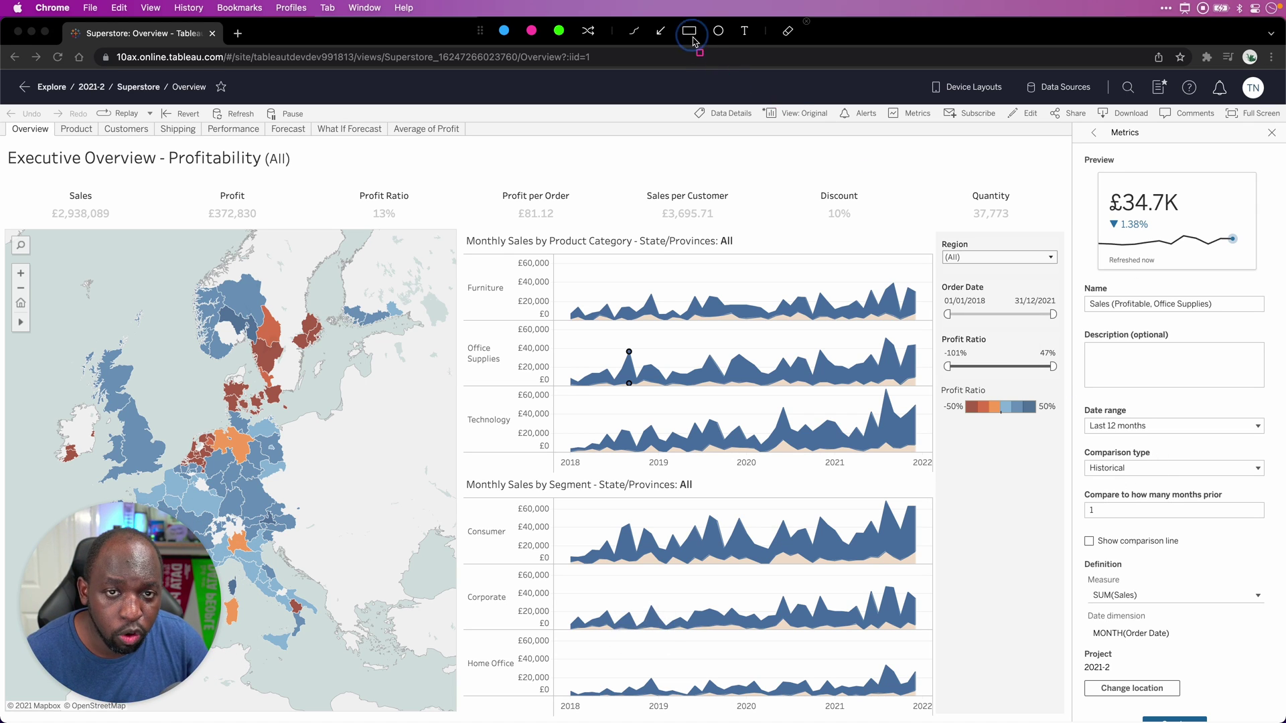
pyautogui.moveTo(1076, 401)
pyautogui.mouseDown()
pyautogui.moveTo(1158, 532)
pyautogui.moveTo(1273, 536)
pyautogui.mouseUp()
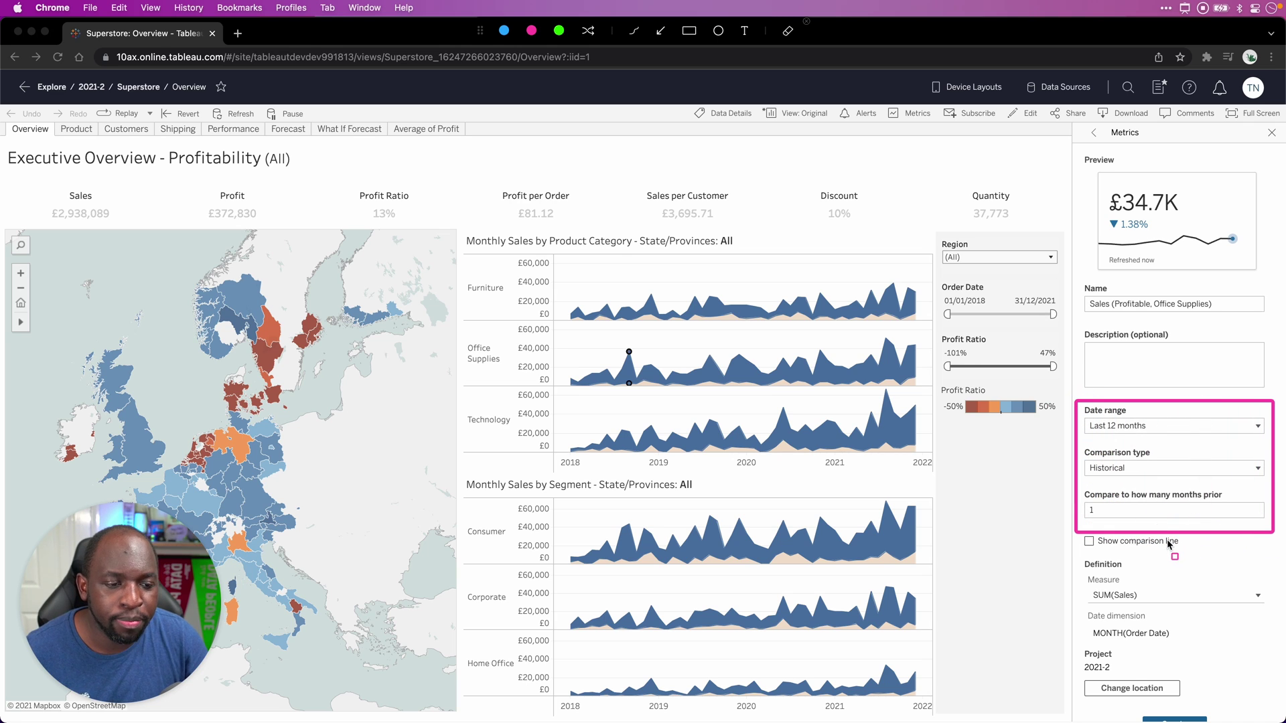
pyautogui.press('ctrl')
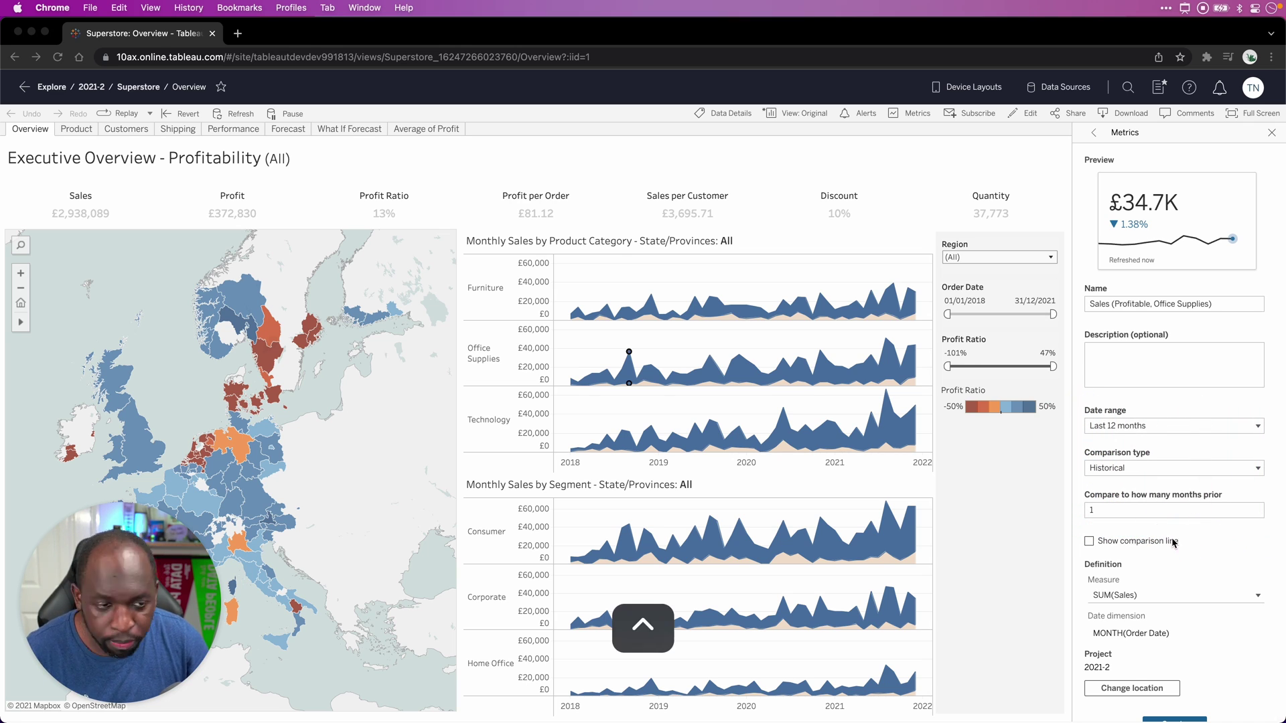
# Compare the metric against 12 months prior, so the preview shows up 48.21%.
pyautogui.click(1114, 510)
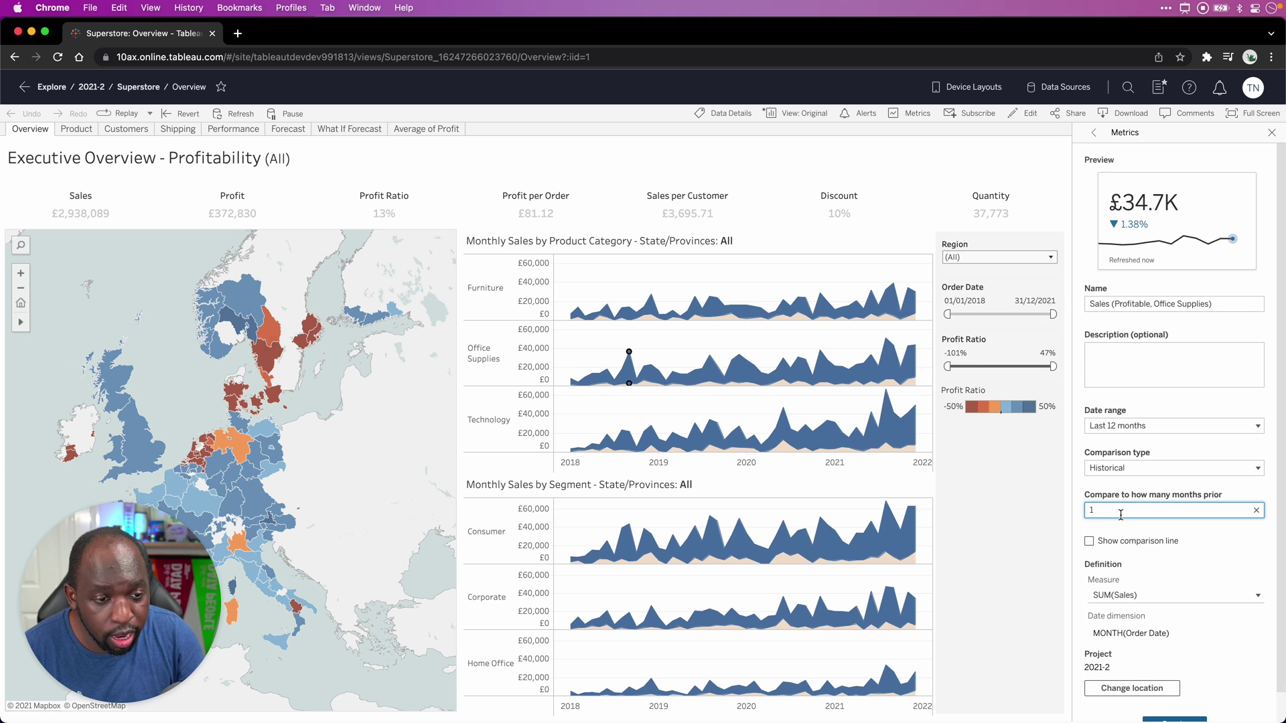
pyautogui.write('2')
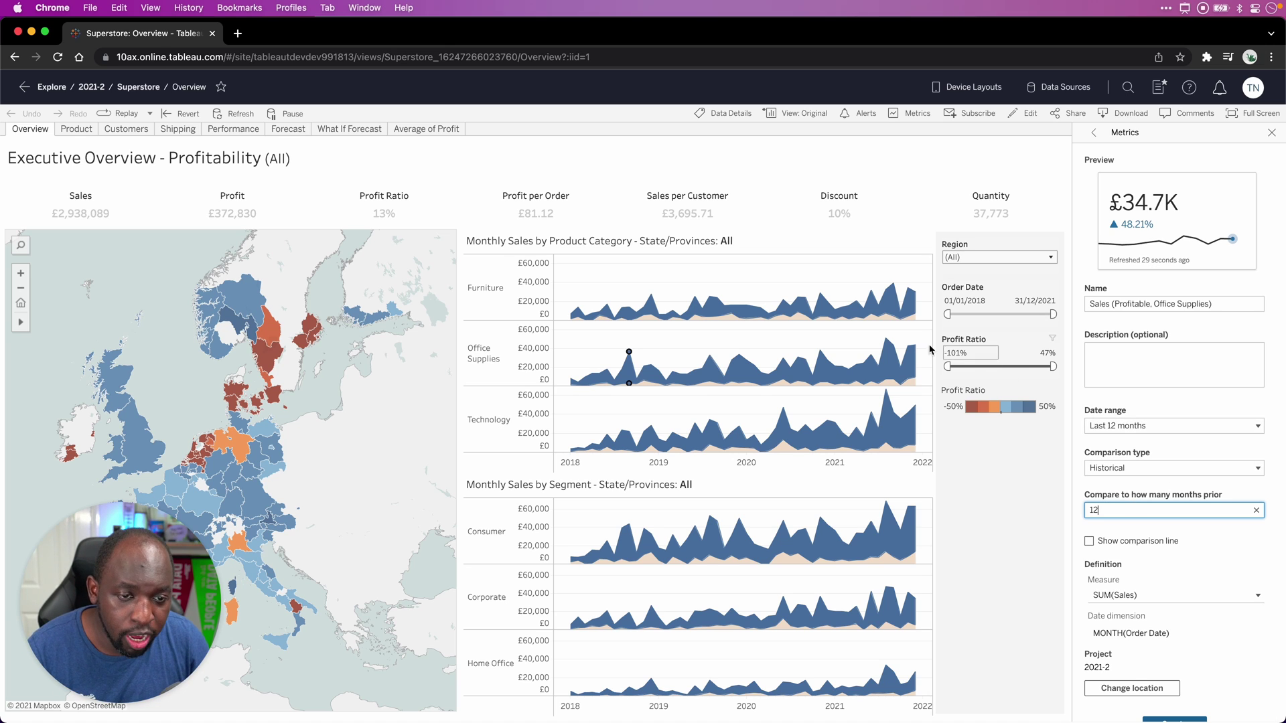
pyautogui.moveTo(916, 348)
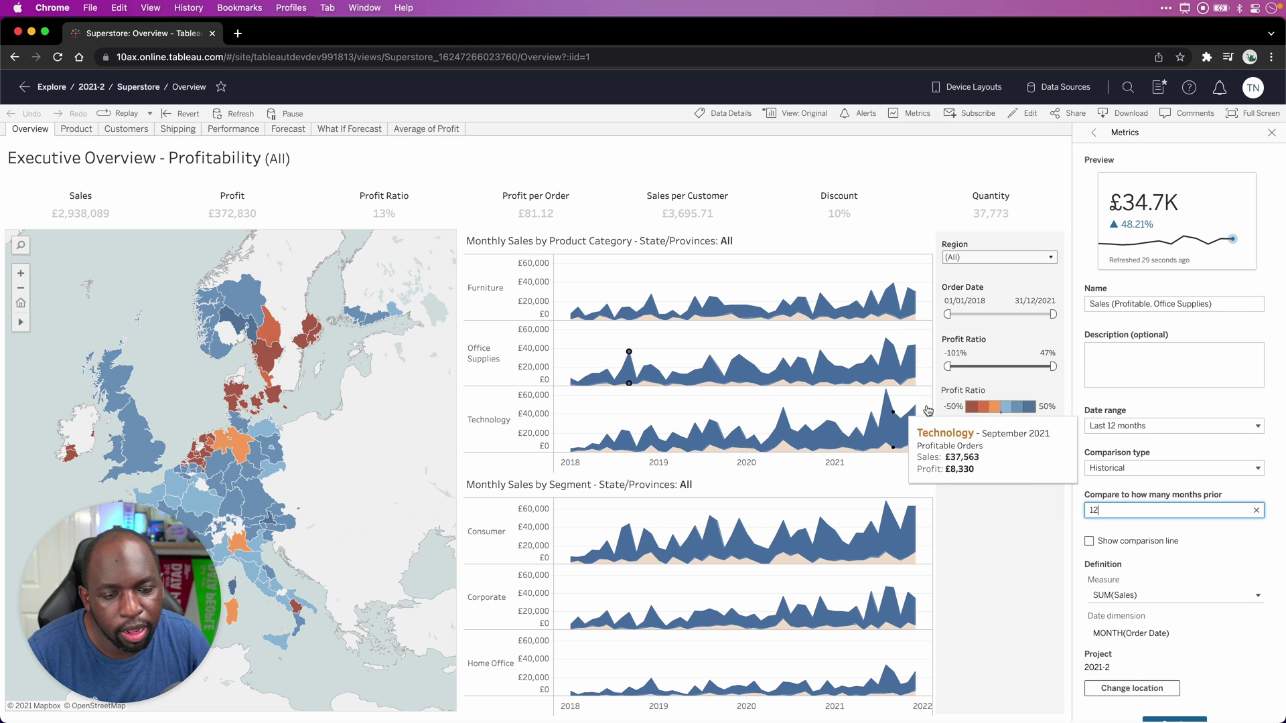
pyautogui.moveTo(1141, 238)
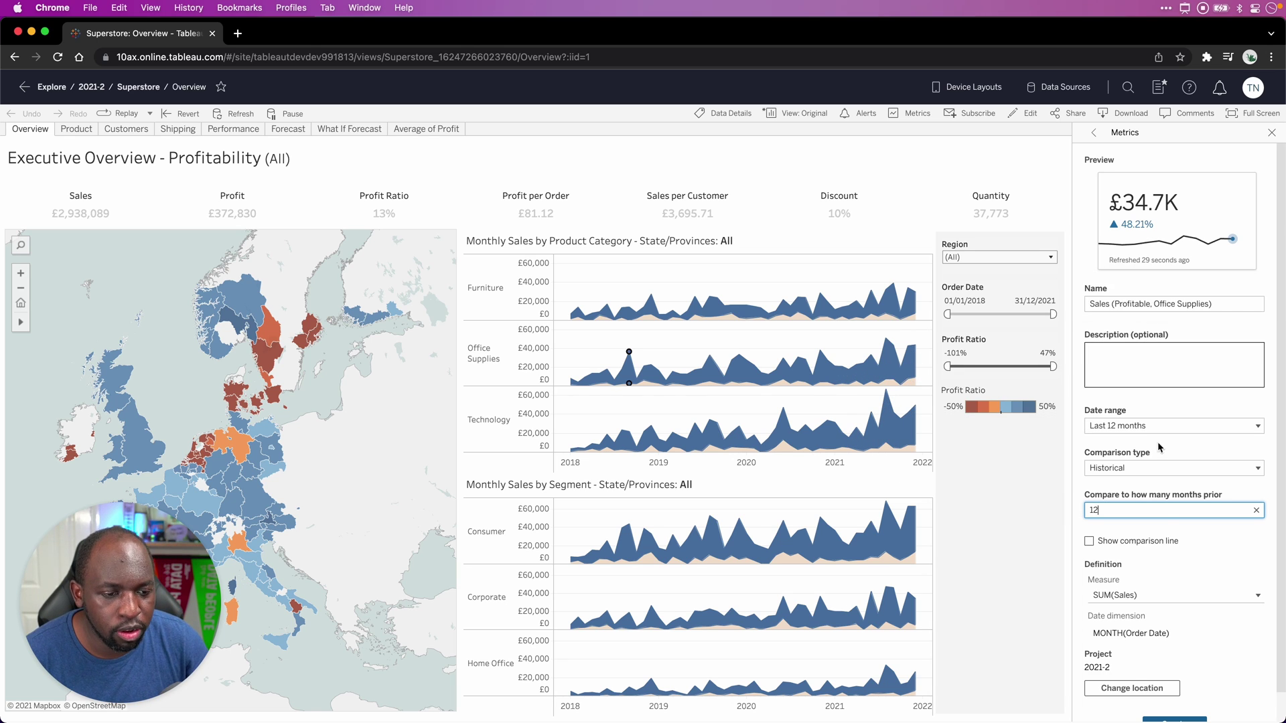
# Turn on the comparison line and try SUM(Profit) before settling on SUM(Sales) as the measure.
pyautogui.click(1089, 541)
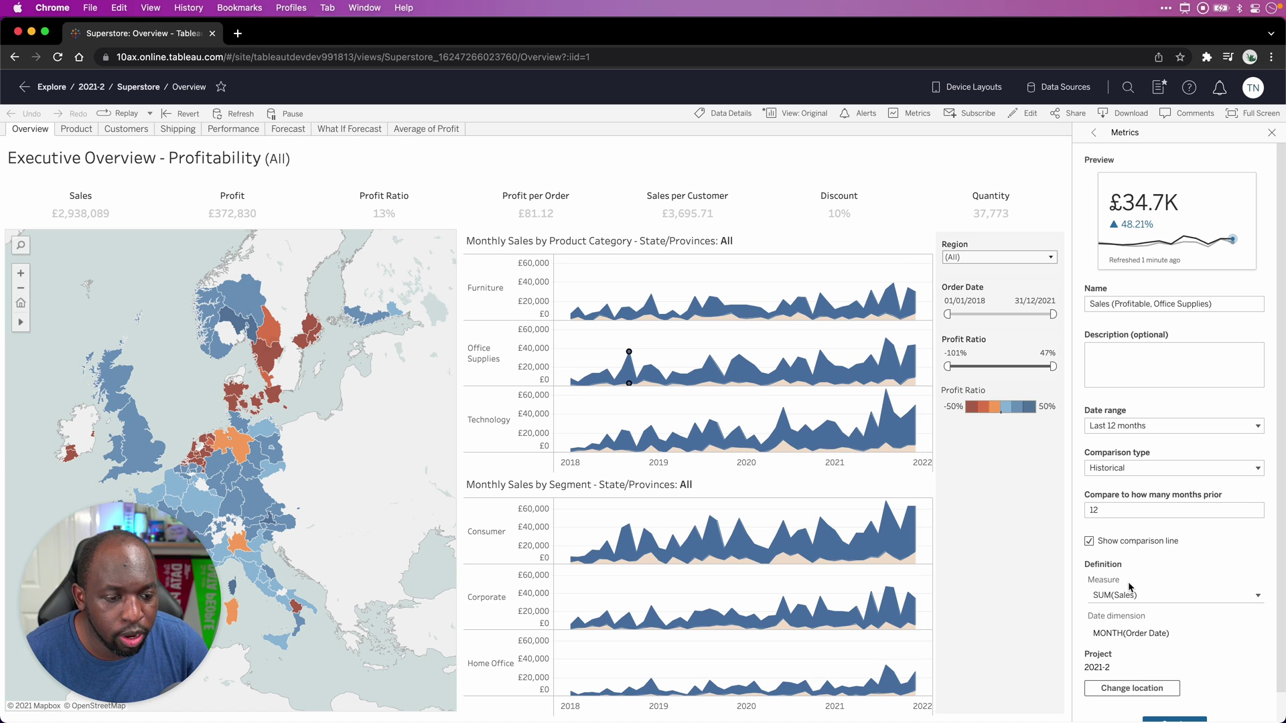
pyautogui.click(1147, 600)
pyautogui.click(1154, 628)
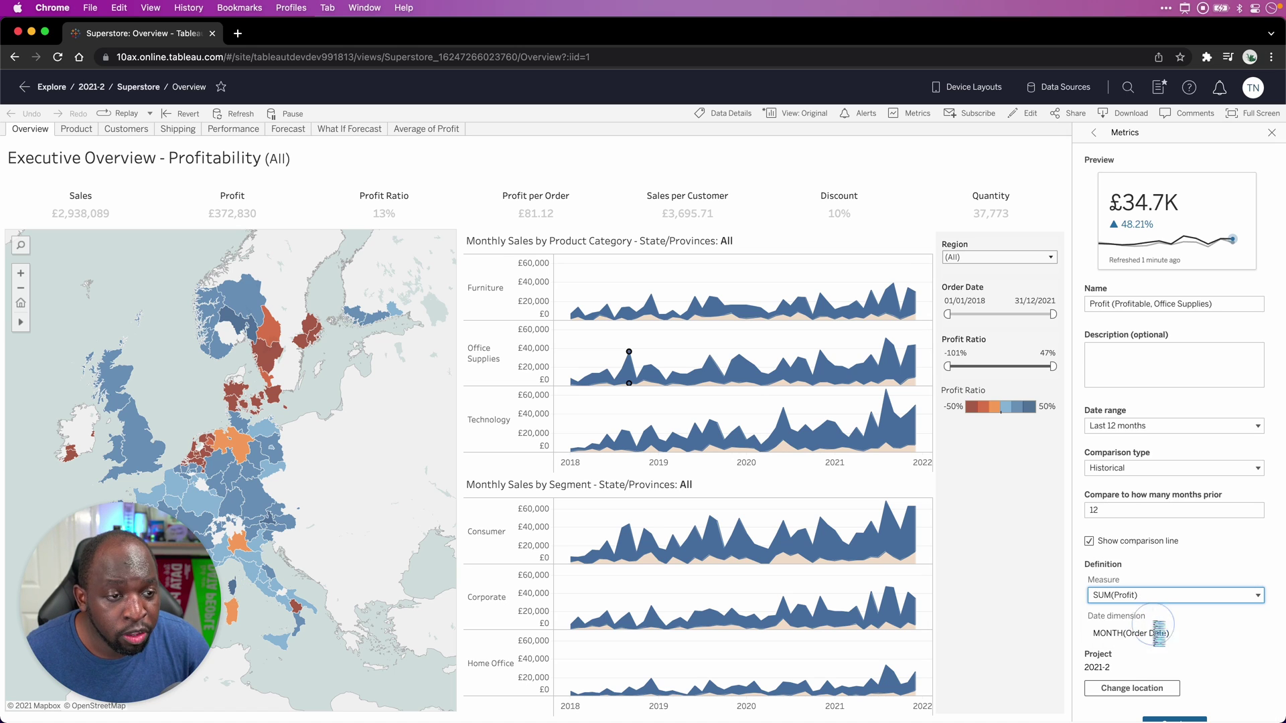
pyautogui.click(1153, 598)
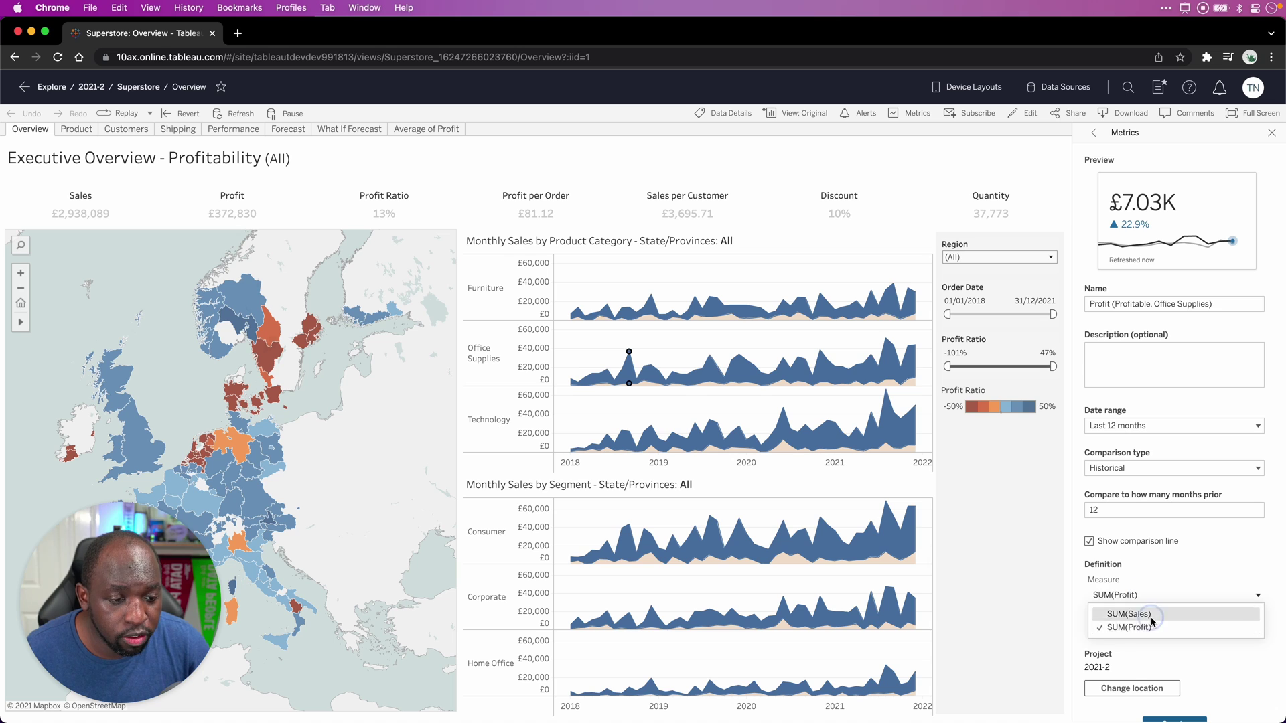
pyautogui.click(1139, 611)
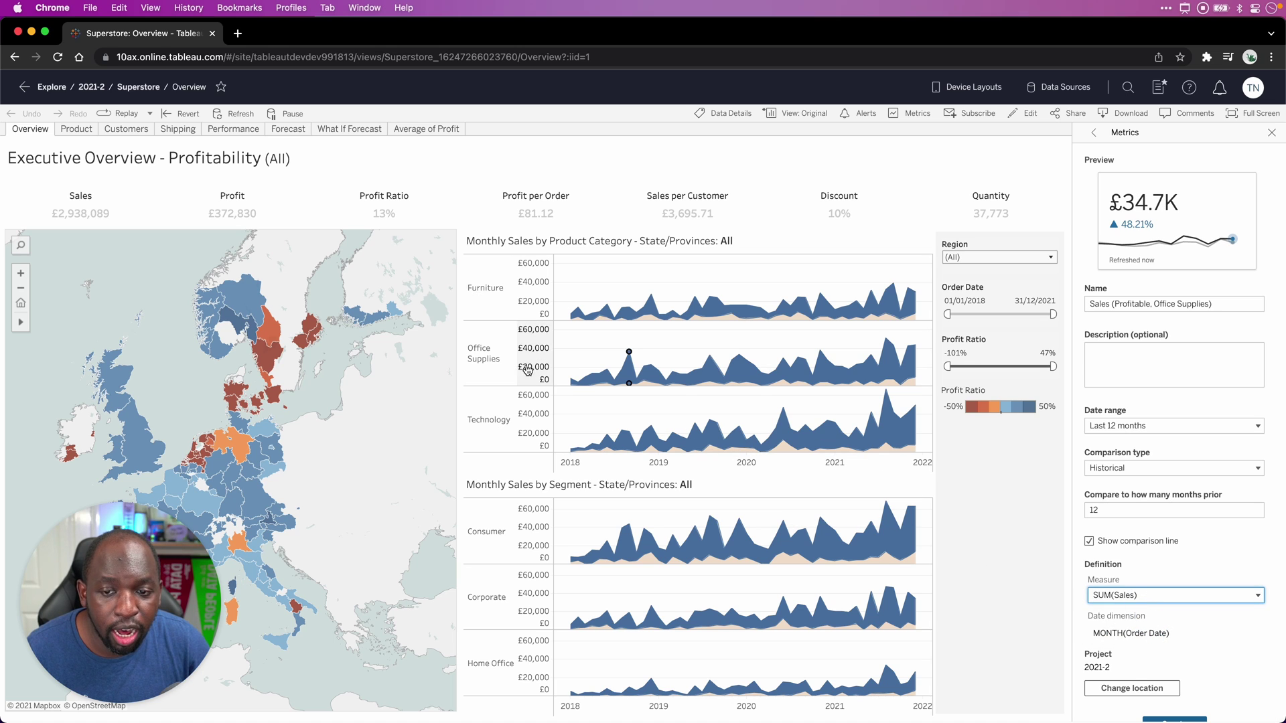
pyautogui.moveTo(645, 389)
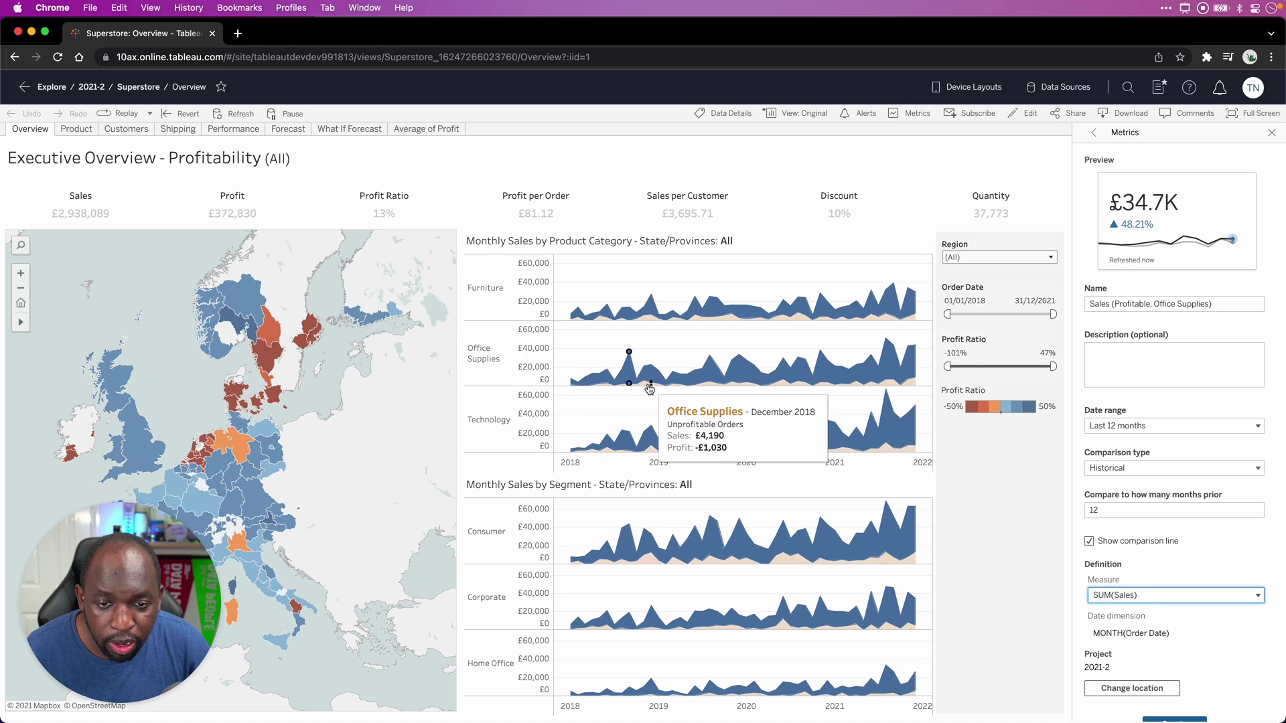
pyautogui.click(1144, 598)
pyautogui.click(1147, 627)
pyautogui.click(1152, 597)
pyautogui.click(1147, 613)
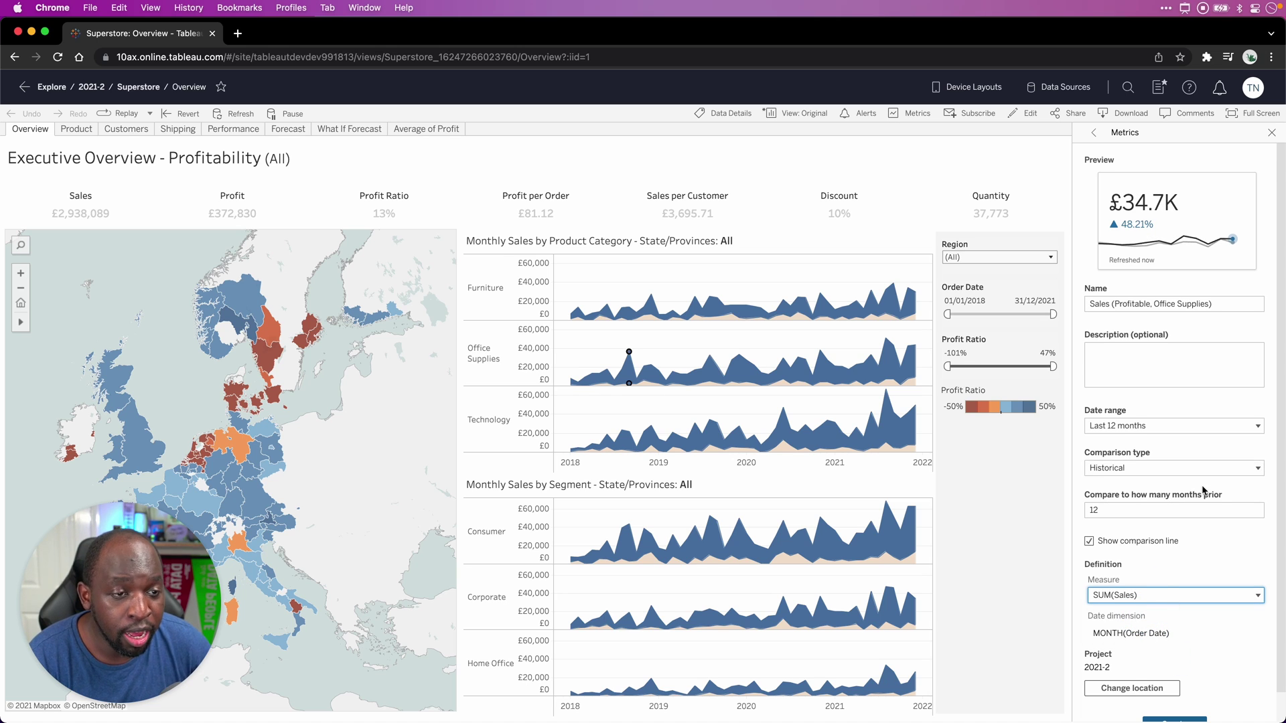
# Create the Sales (Profitable, Office Supplies) metric in project 2021-2 and reopen the view's metrics.
pyautogui.scroll(-1, 1206, 492)
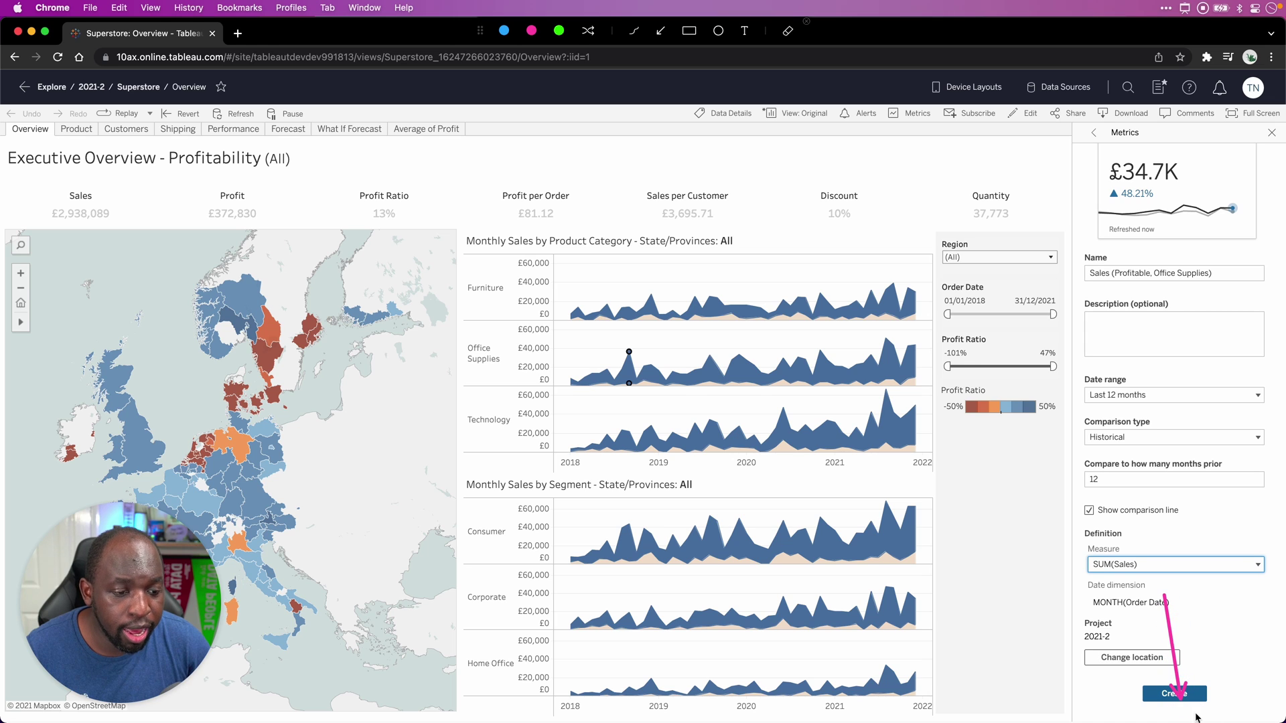
pyautogui.press('ctrl')
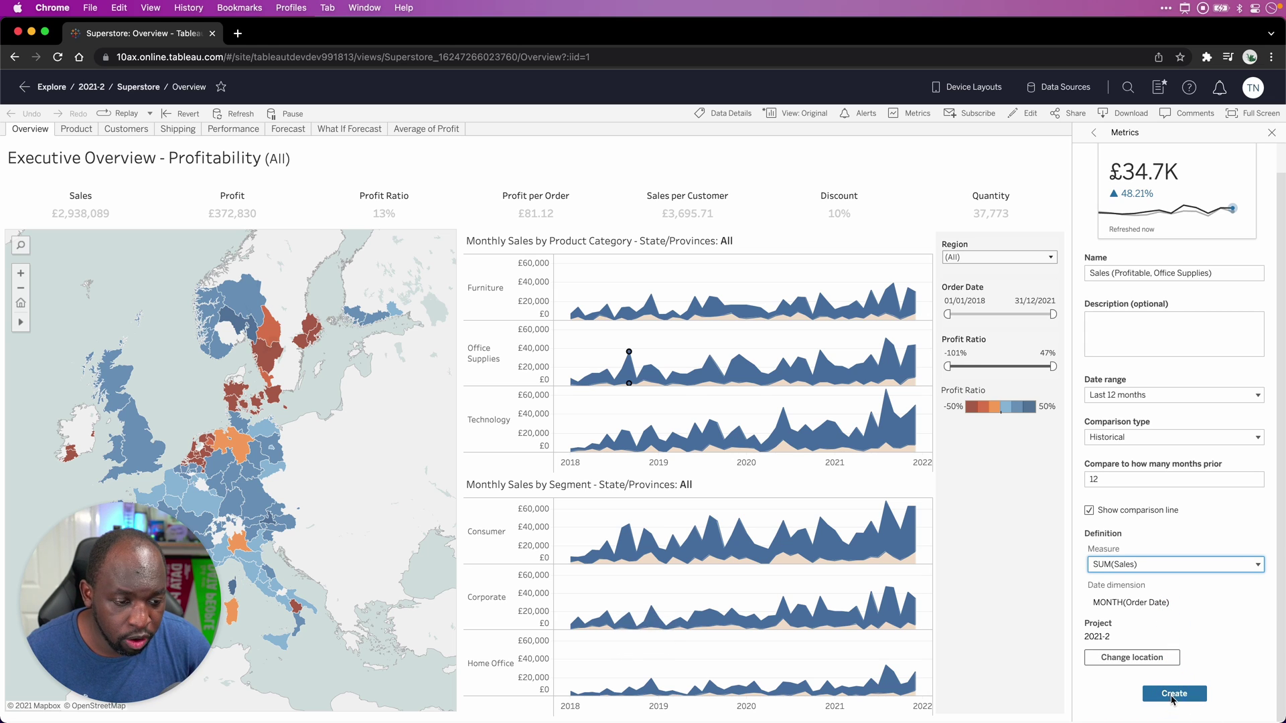
pyautogui.click(1174, 694)
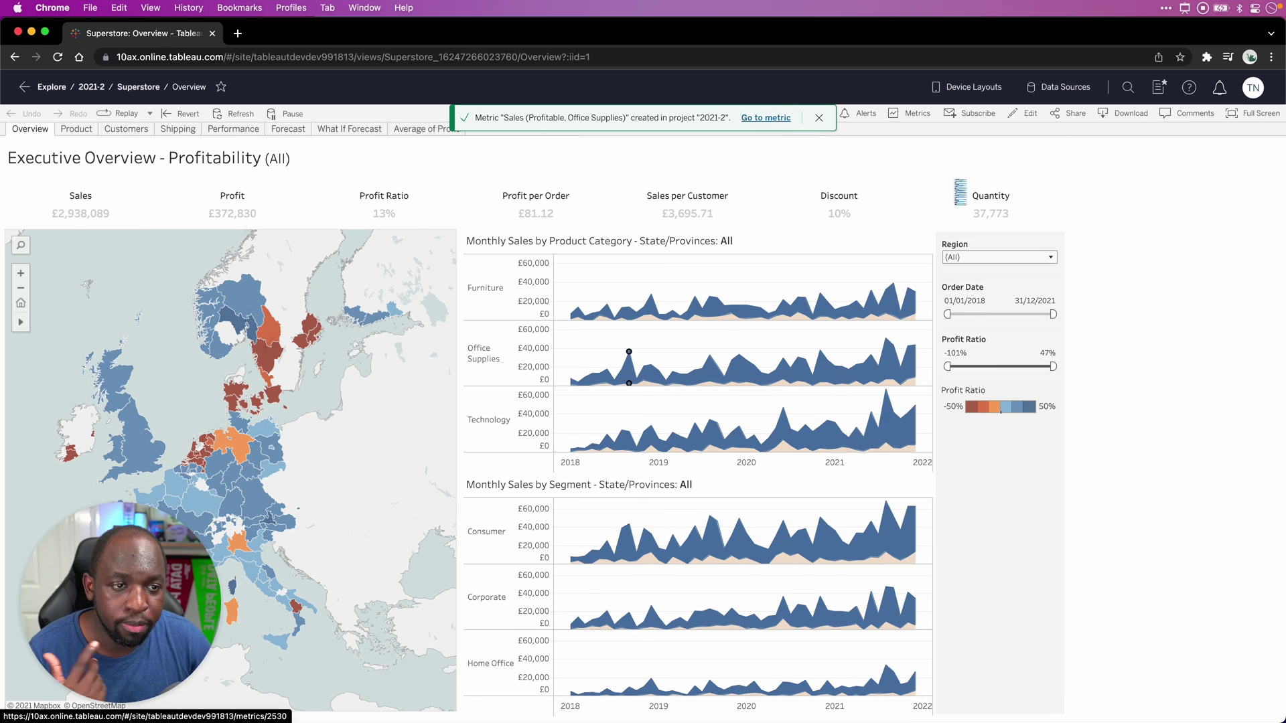
pyautogui.click(916, 113)
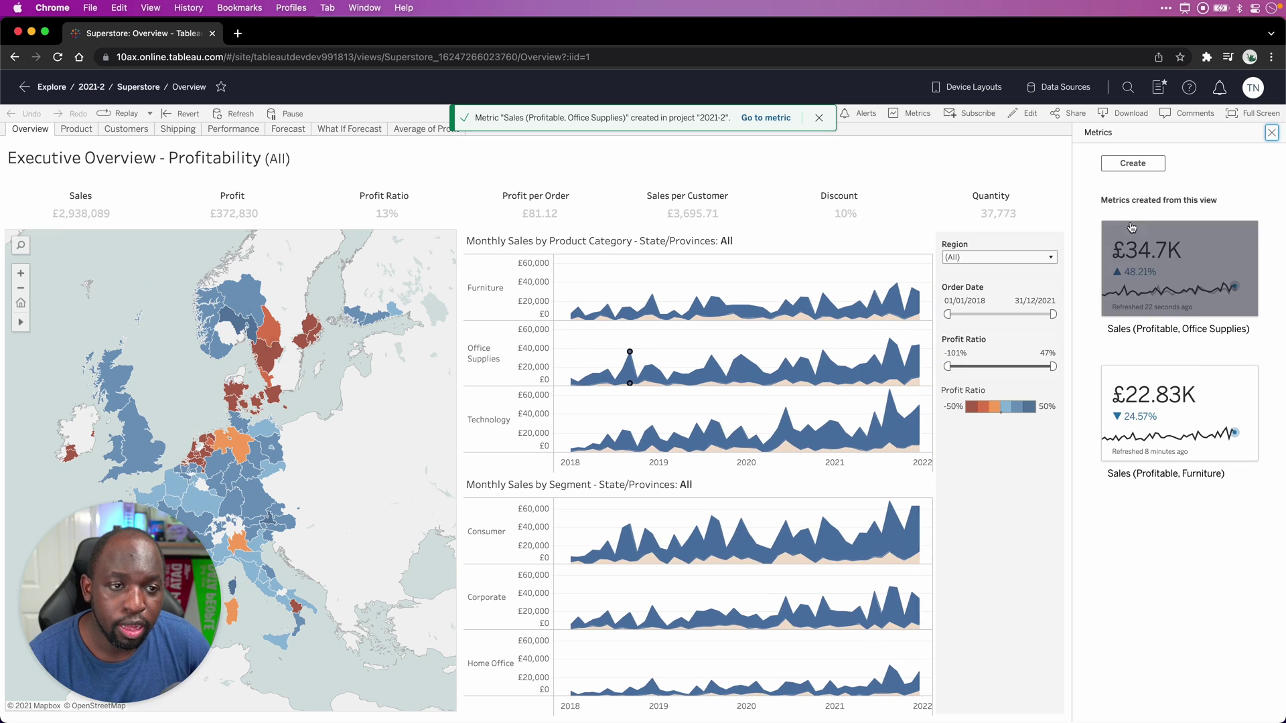
# Start a Sales (Profitable, Technology) metric compared against a constant value of 40000.
pyautogui.click(1132, 165)
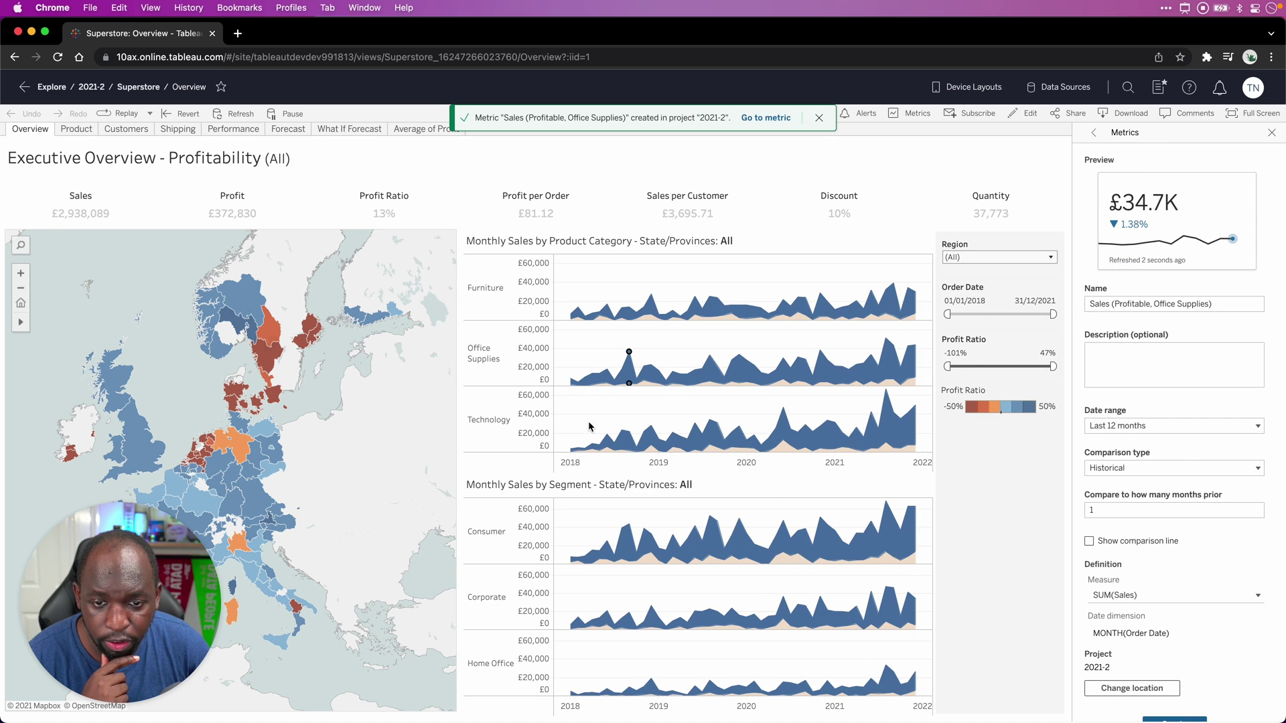
pyautogui.click(647, 431)
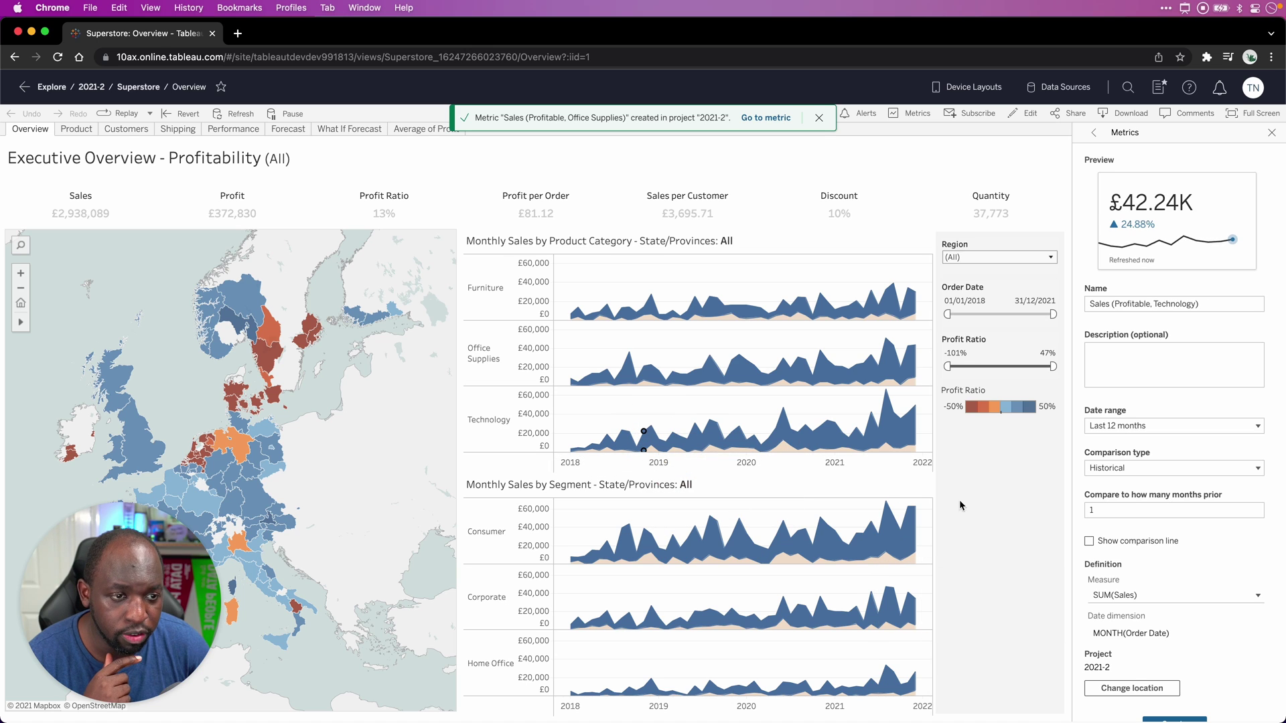
pyautogui.scroll(-1, 1138, 544)
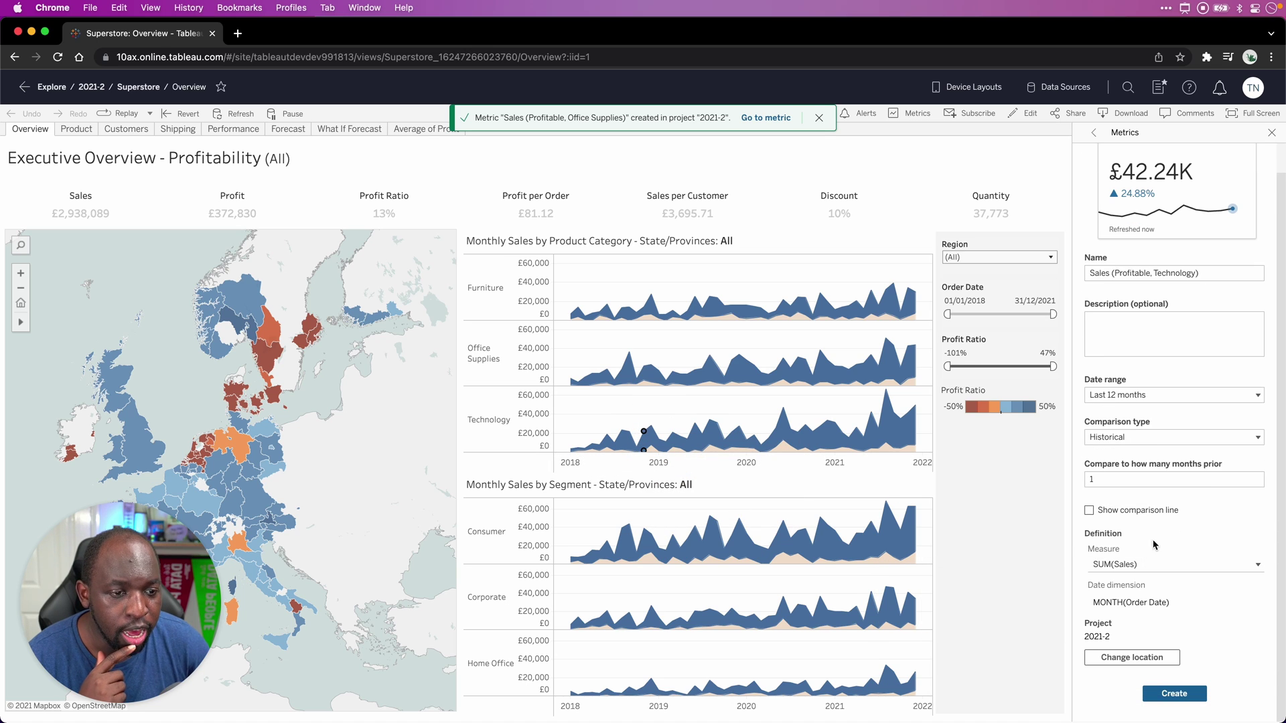
pyautogui.click(1155, 440)
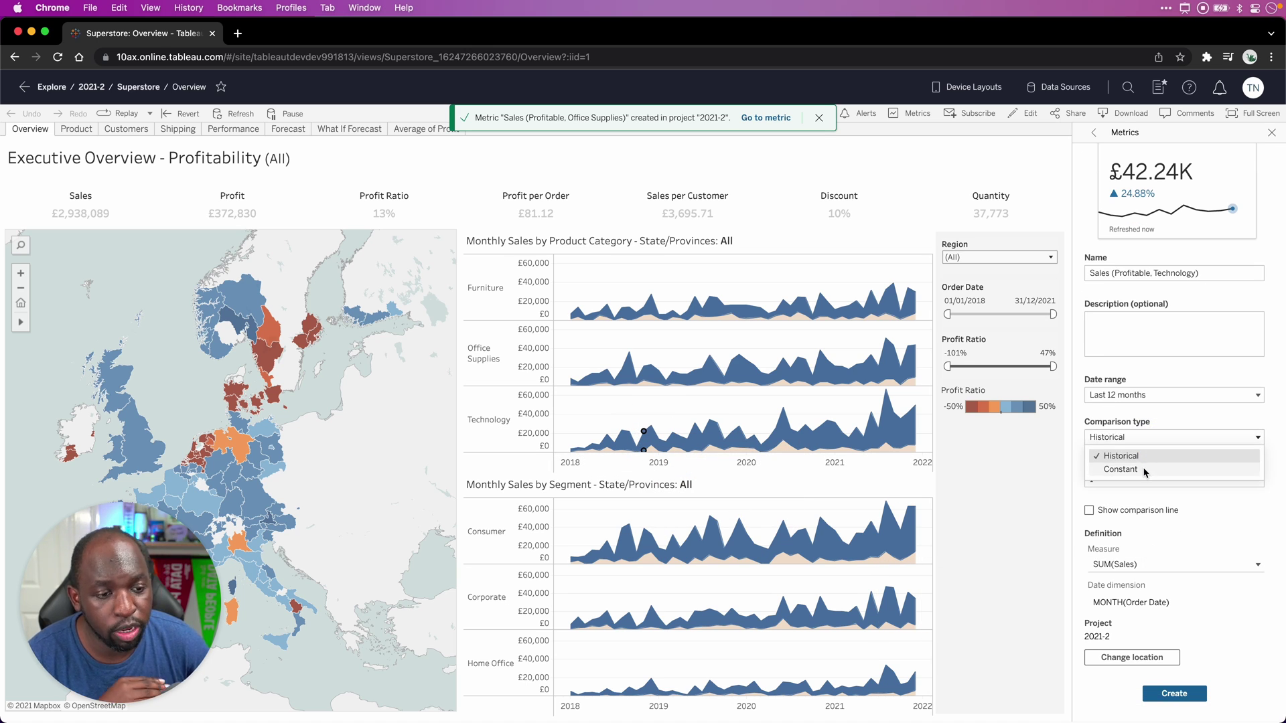
pyautogui.click(1146, 471)
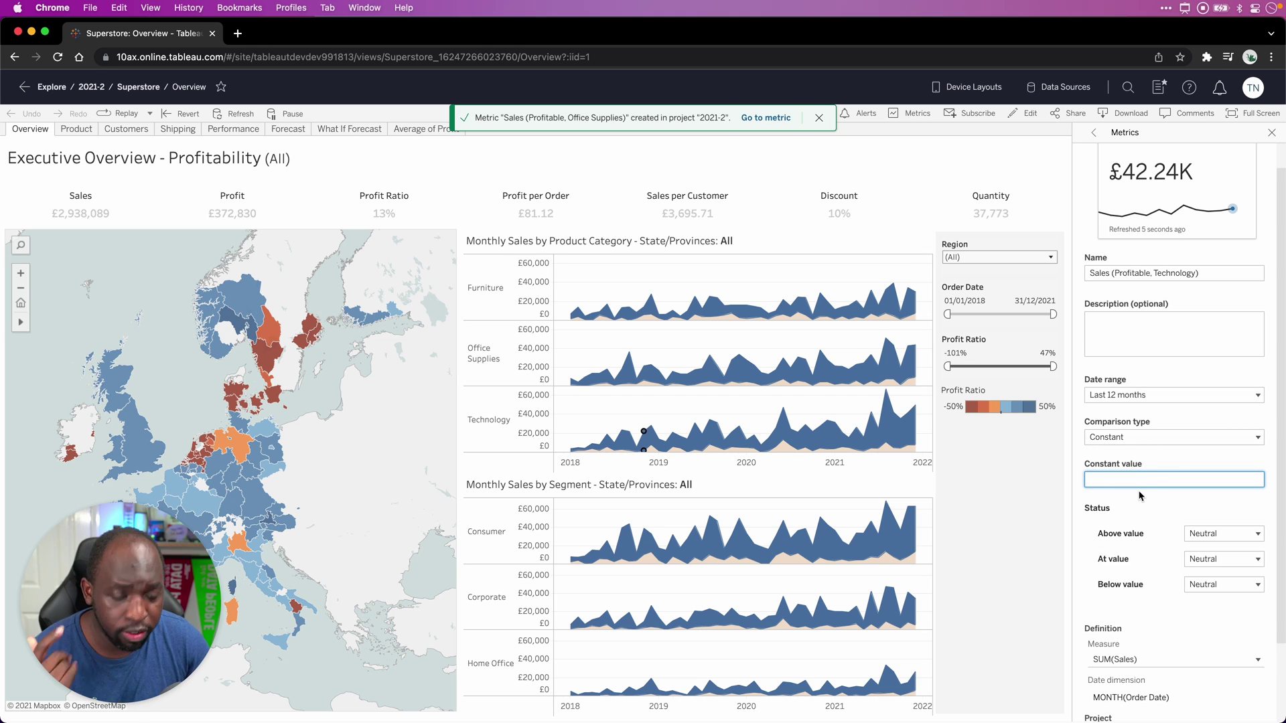
pyautogui.write('40')
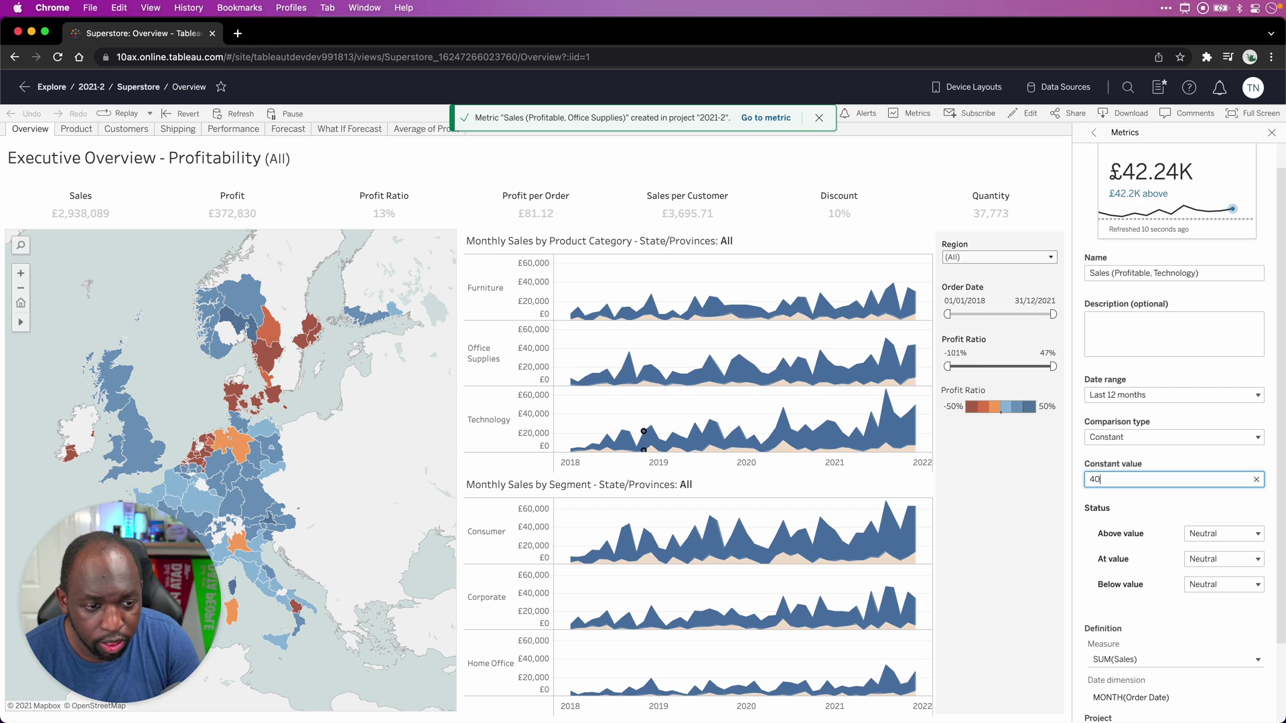
pyautogui.write('000')
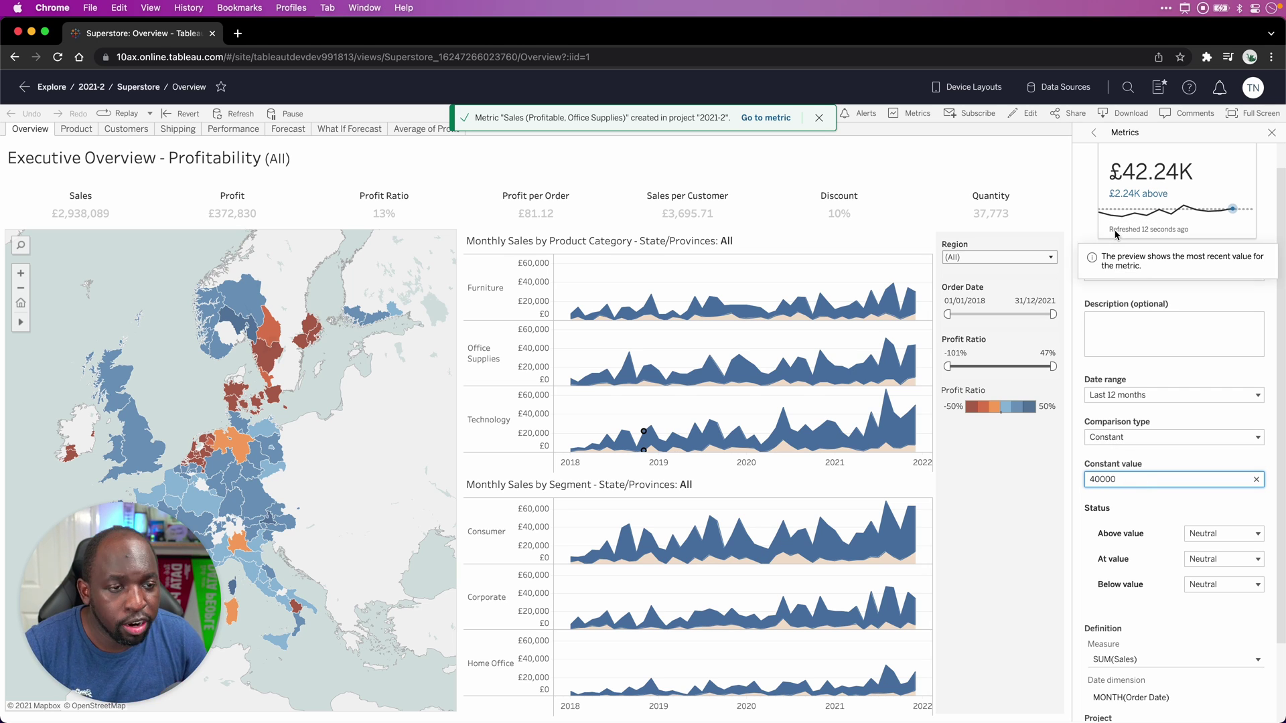
pyautogui.press('ctrl')
pyautogui.moveTo(1018, 189); pyautogui.dragTo(1093, 207)
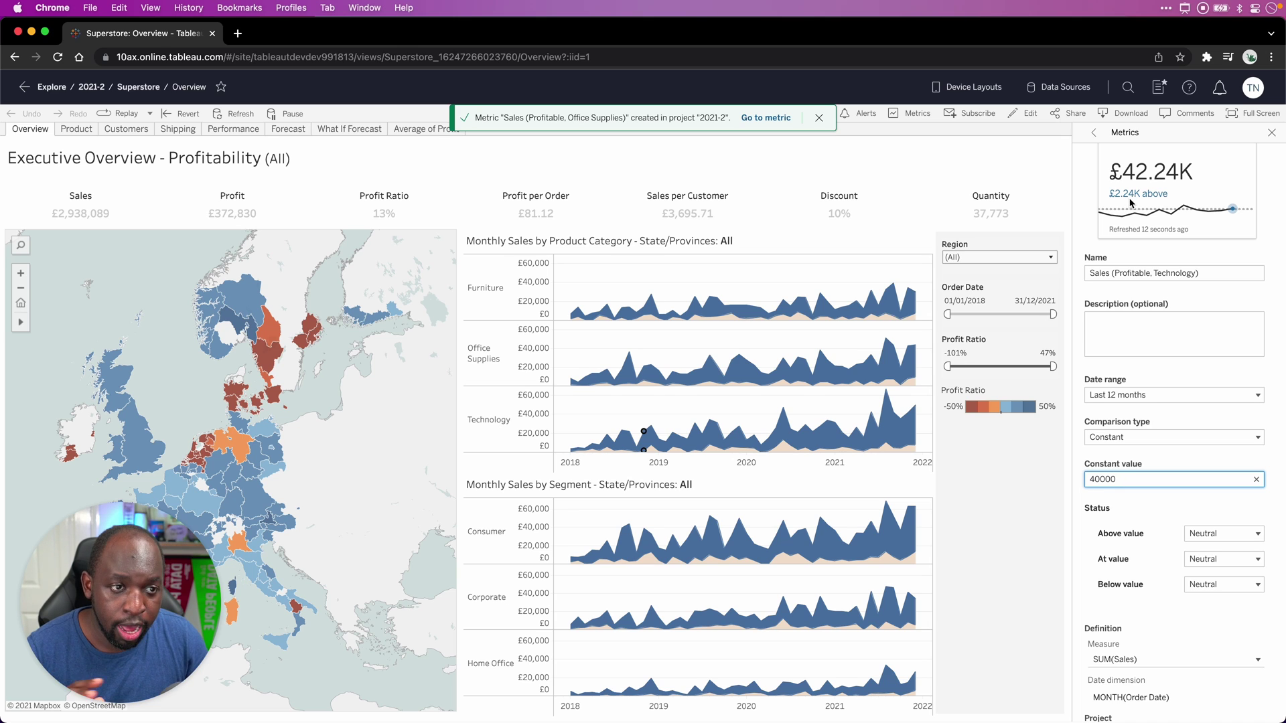
pyautogui.click(1231, 540)
# Set the metric's status to Good above target, Neutral at target, and Bad below.
pyautogui.click(1231, 539)
pyautogui.click(1235, 556)
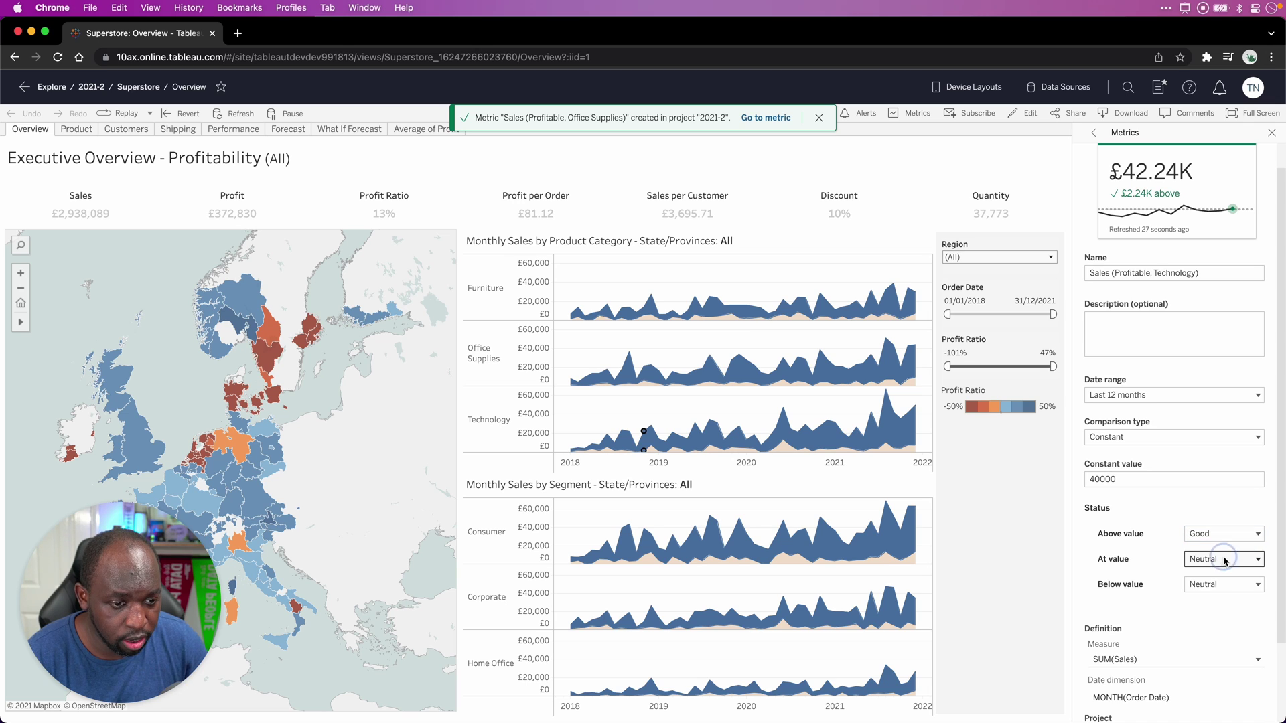
pyautogui.click(1228, 592)
pyautogui.click(1229, 592)
pyautogui.click(1239, 630)
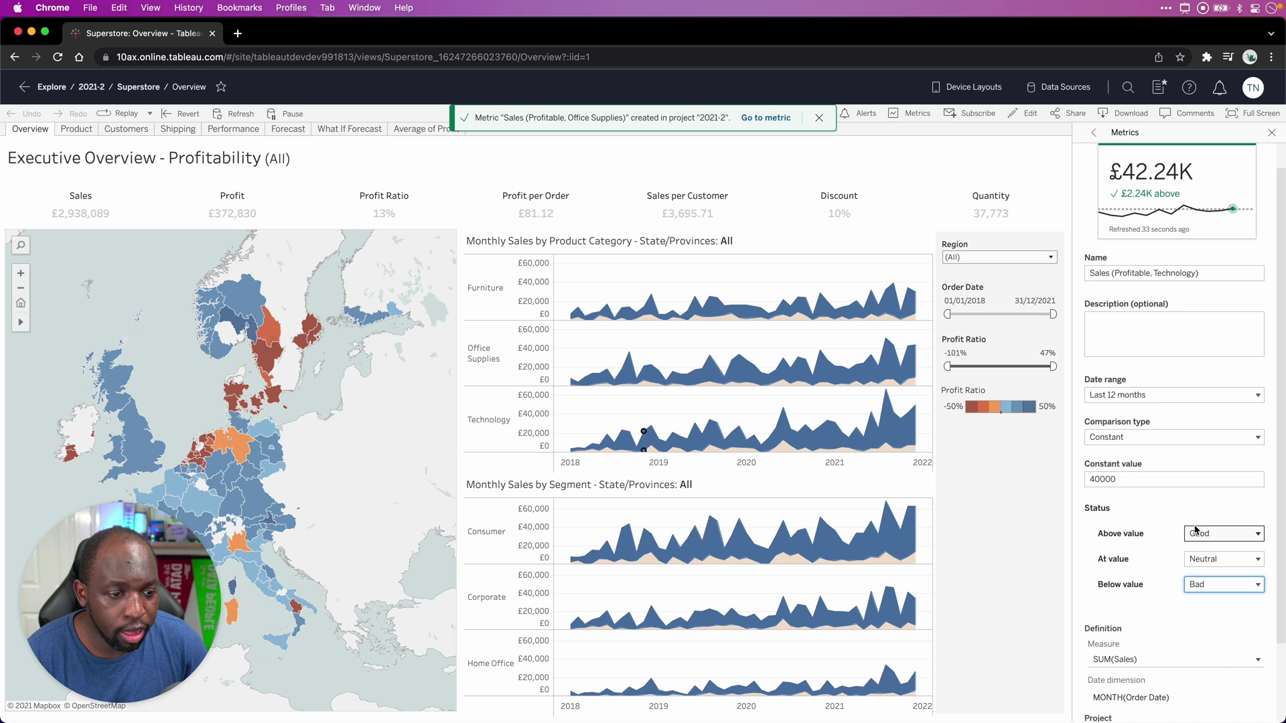
# Change the constant target value to 42238.47.
pyautogui.doubleClick(1135, 480)
pyautogui.write('43')
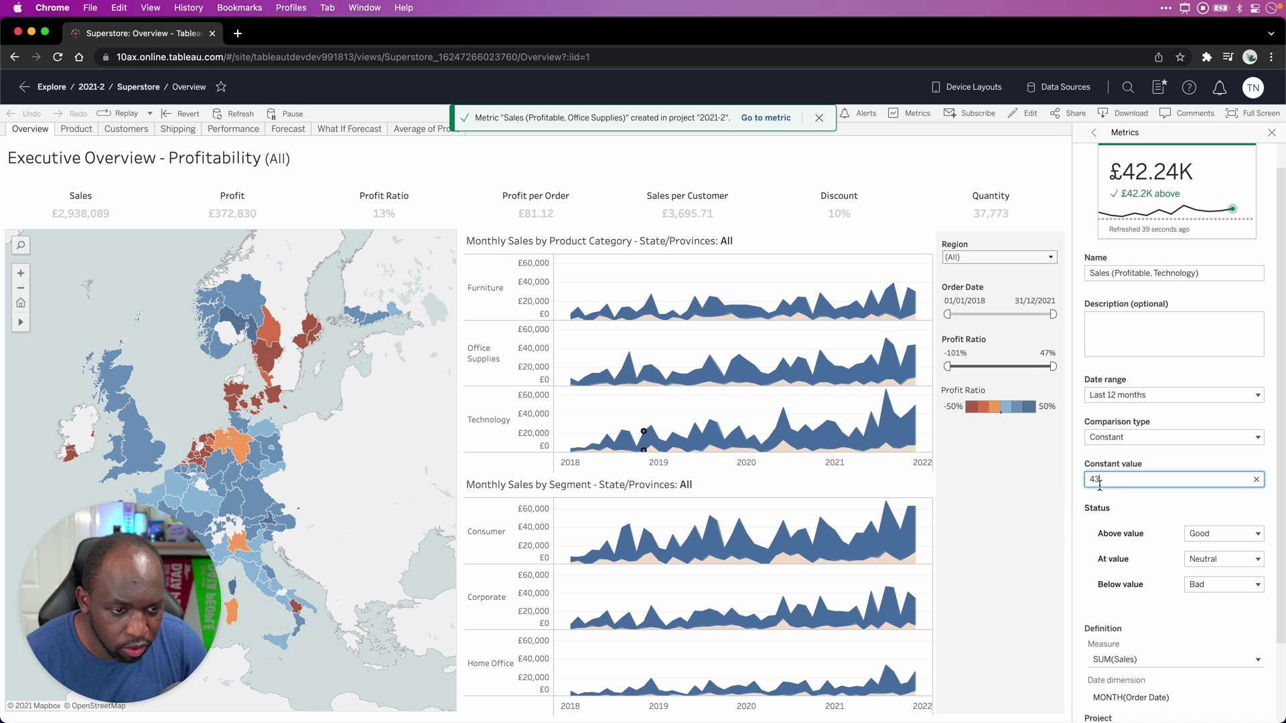
pyautogui.press('BackSpace')
pyautogui.write('2238')
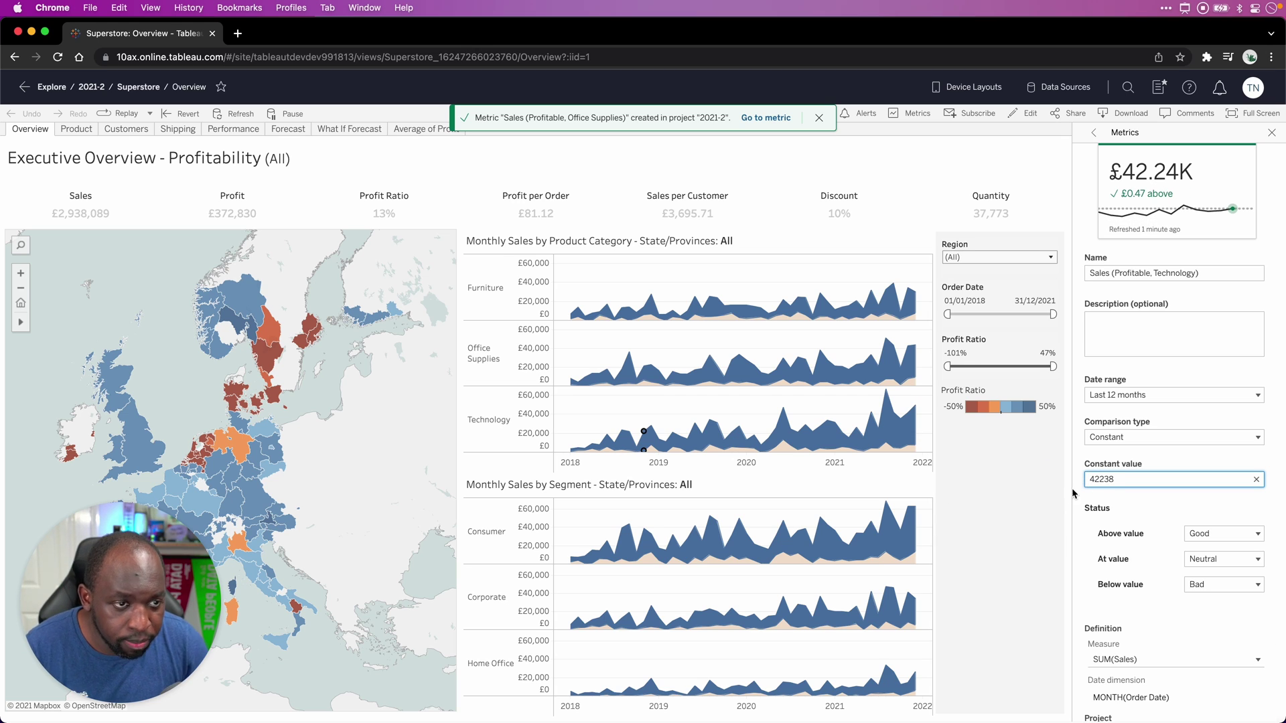
pyautogui.click(1115, 511)
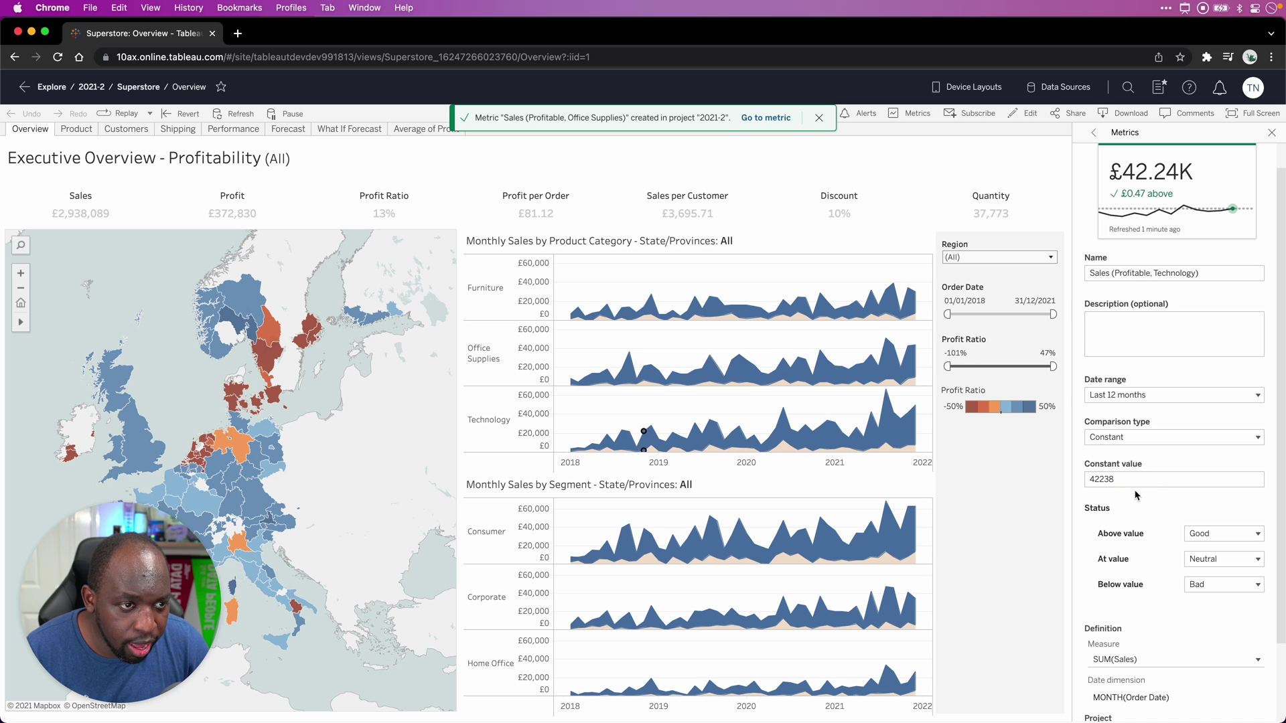
pyautogui.click(1125, 480)
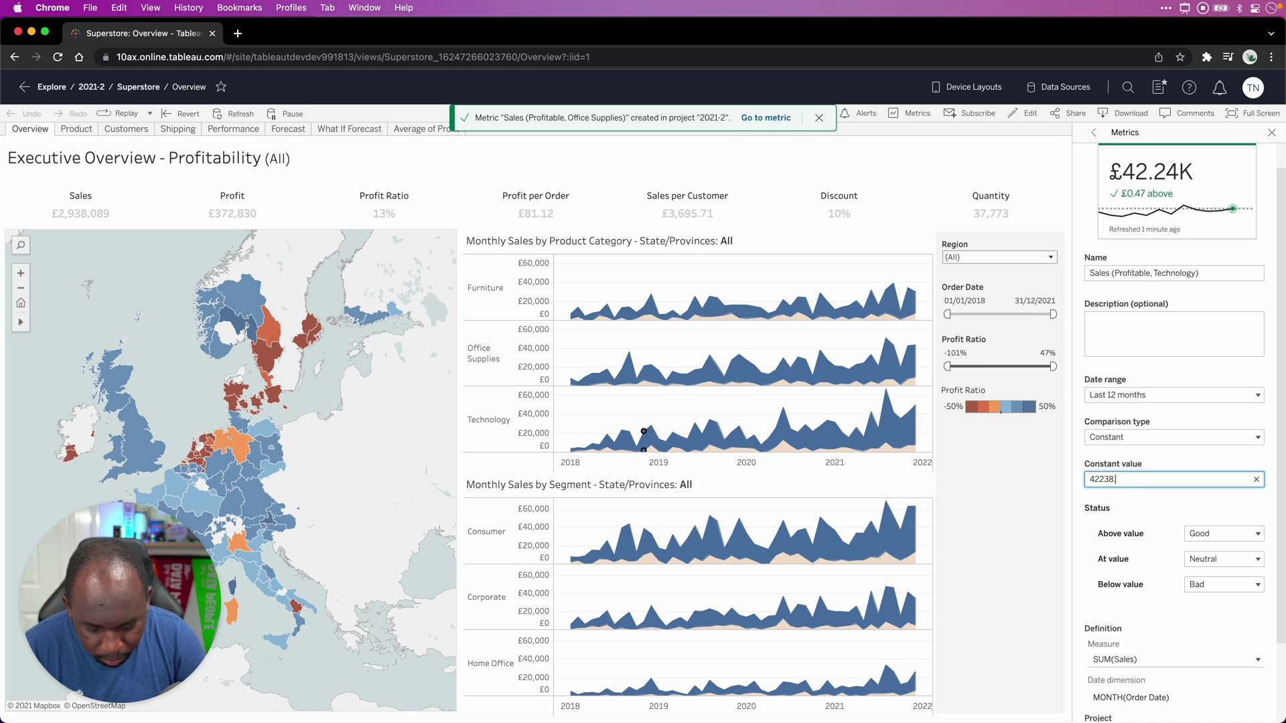
pyautogui.write('.47')
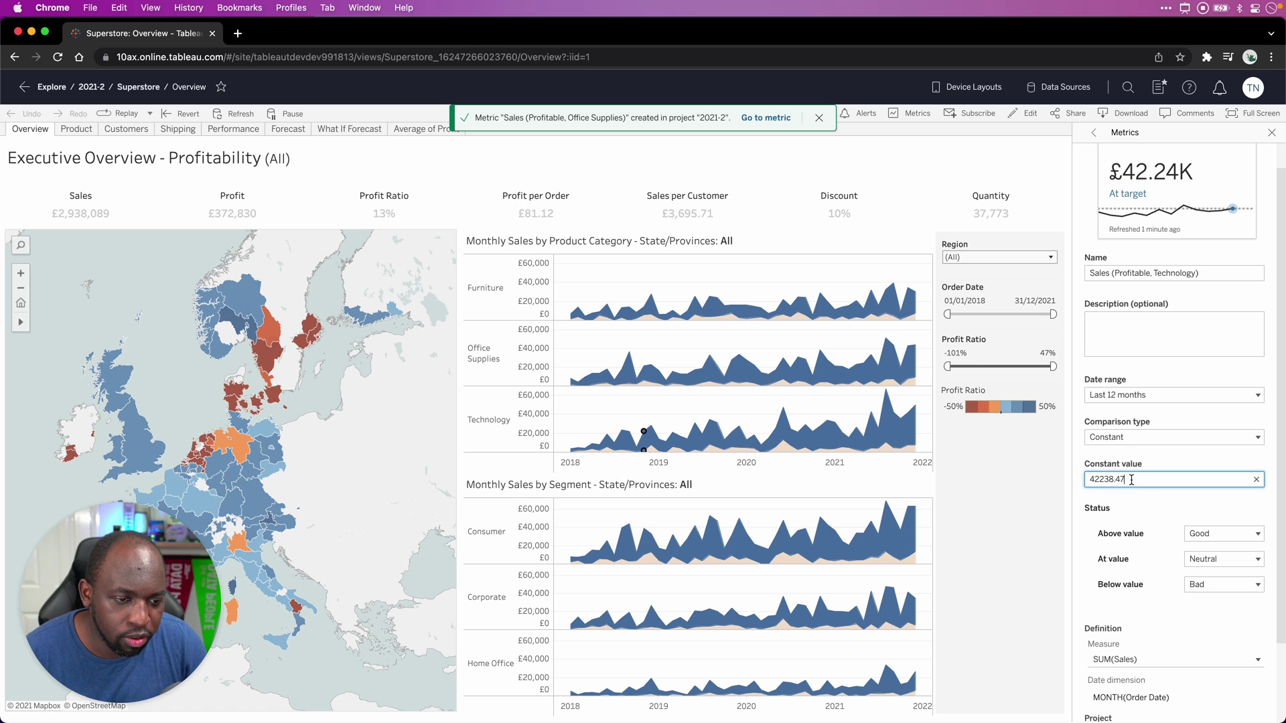
# Replace the target with 50000, comparing it against 42238.47 via undo and redo.
pyautogui.moveTo(1132, 480); pyautogui.dragTo(1085, 476)
pyautogui.write('50000')
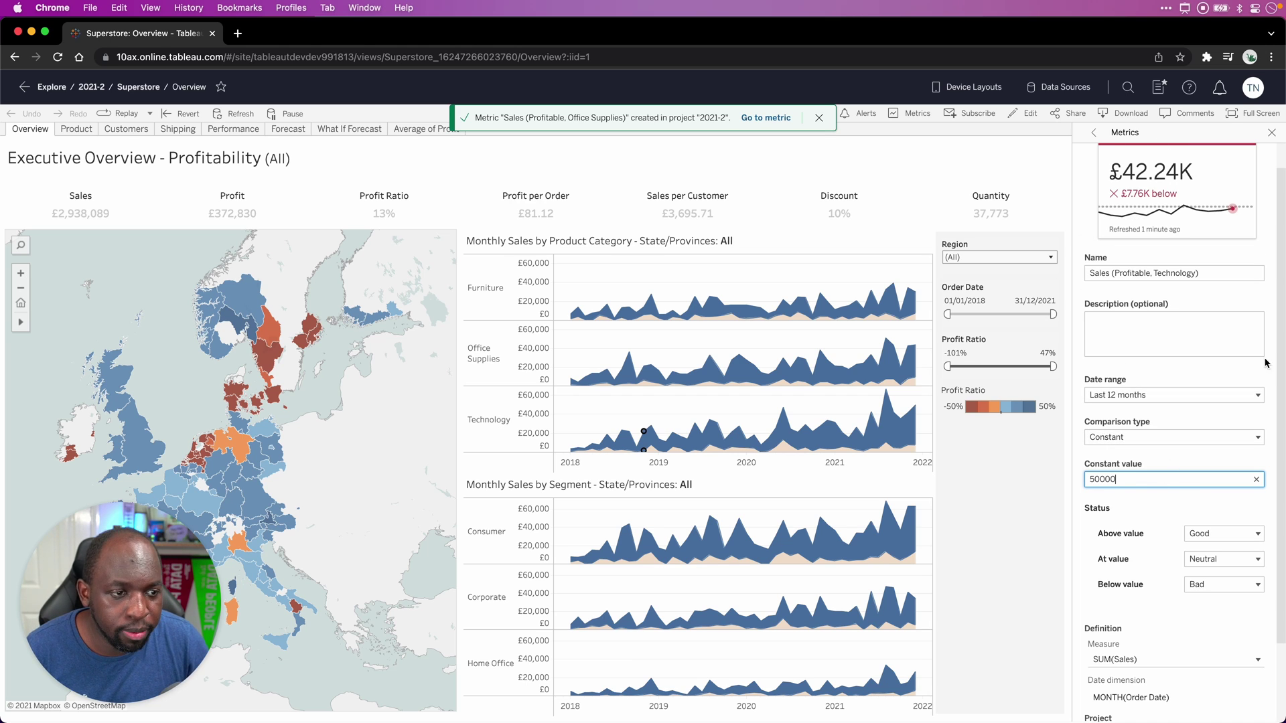
pyautogui.scroll(1, 1268, 359)
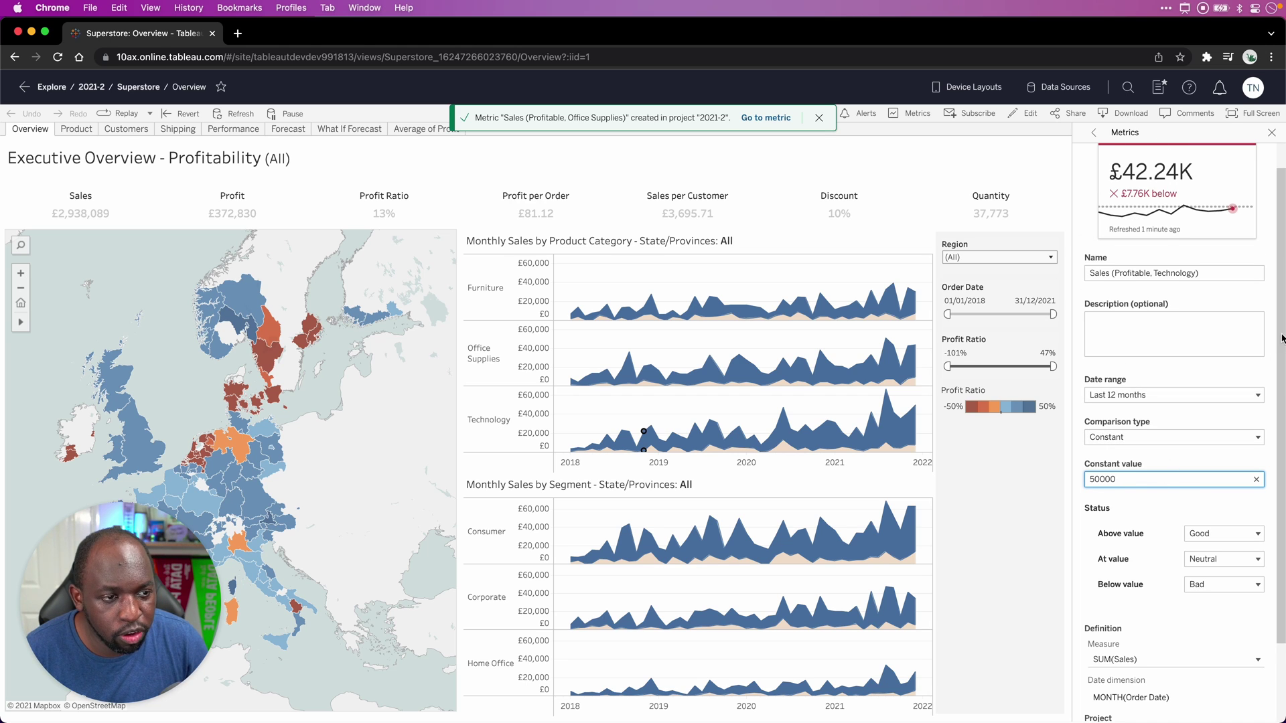
pyautogui.doubleClick(1128, 487)
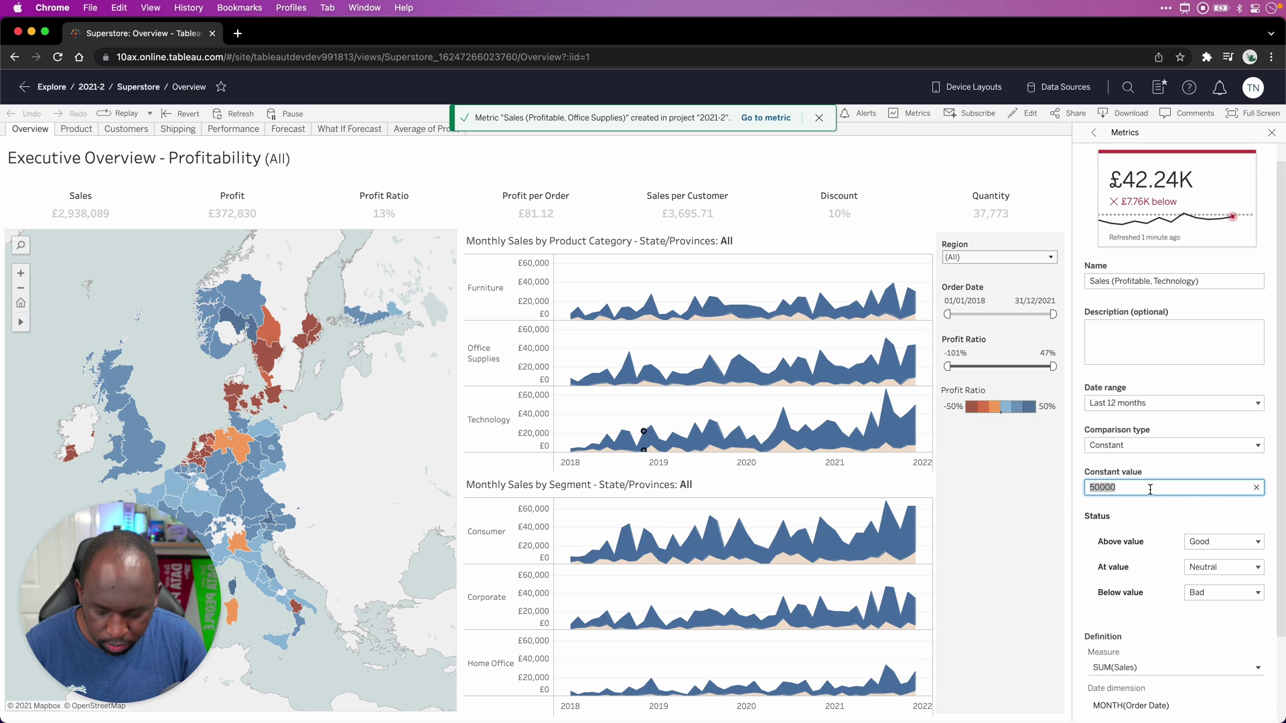
pyautogui.press('super+z')
pyautogui.press('super+z')
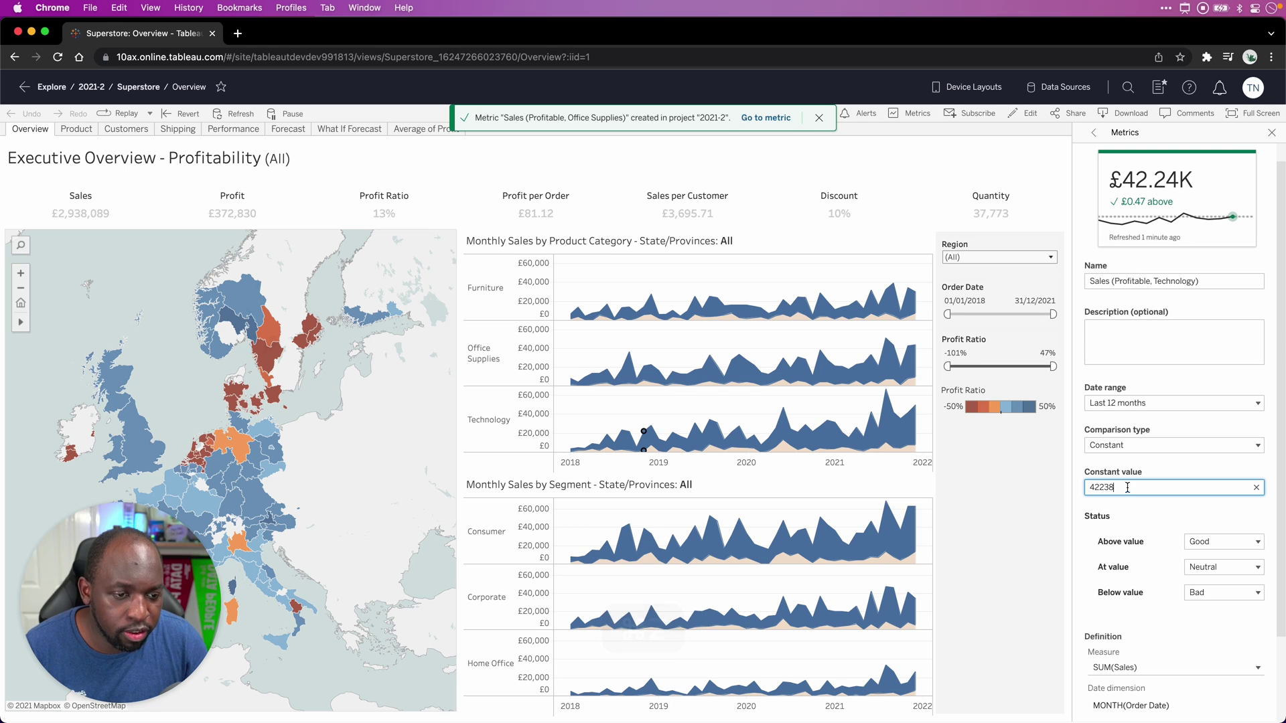
pyautogui.press('shift+super+z')
pyautogui.press('shift+super+z')
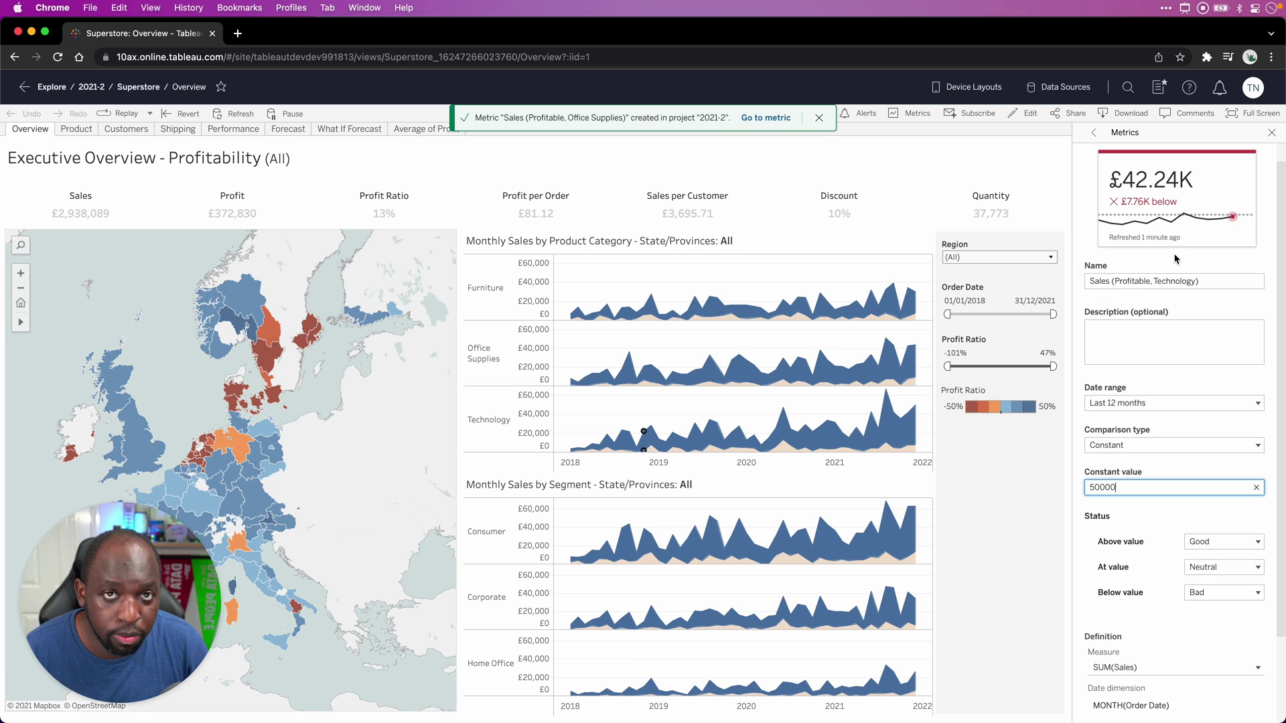
# Create the Sales (Profitable, Technology) metric in project 2021-2.
pyautogui.scroll(-3, 1177, 688)
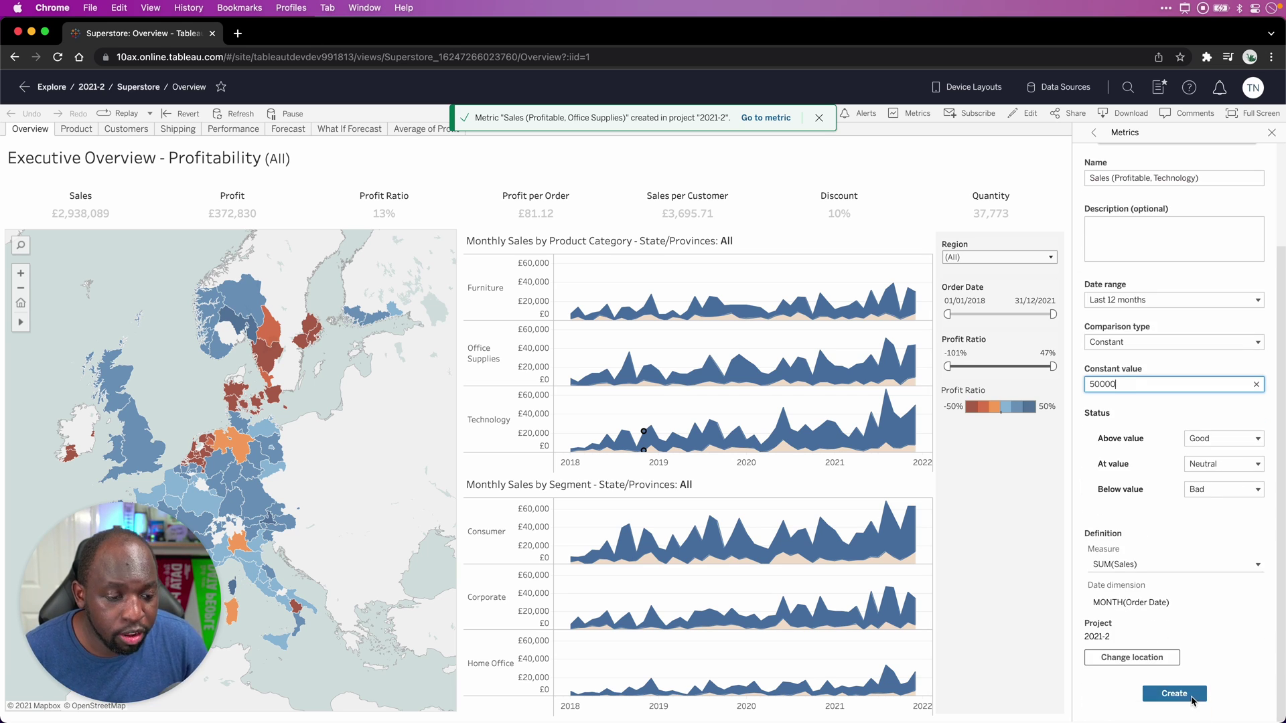
pyautogui.click(1174, 693)
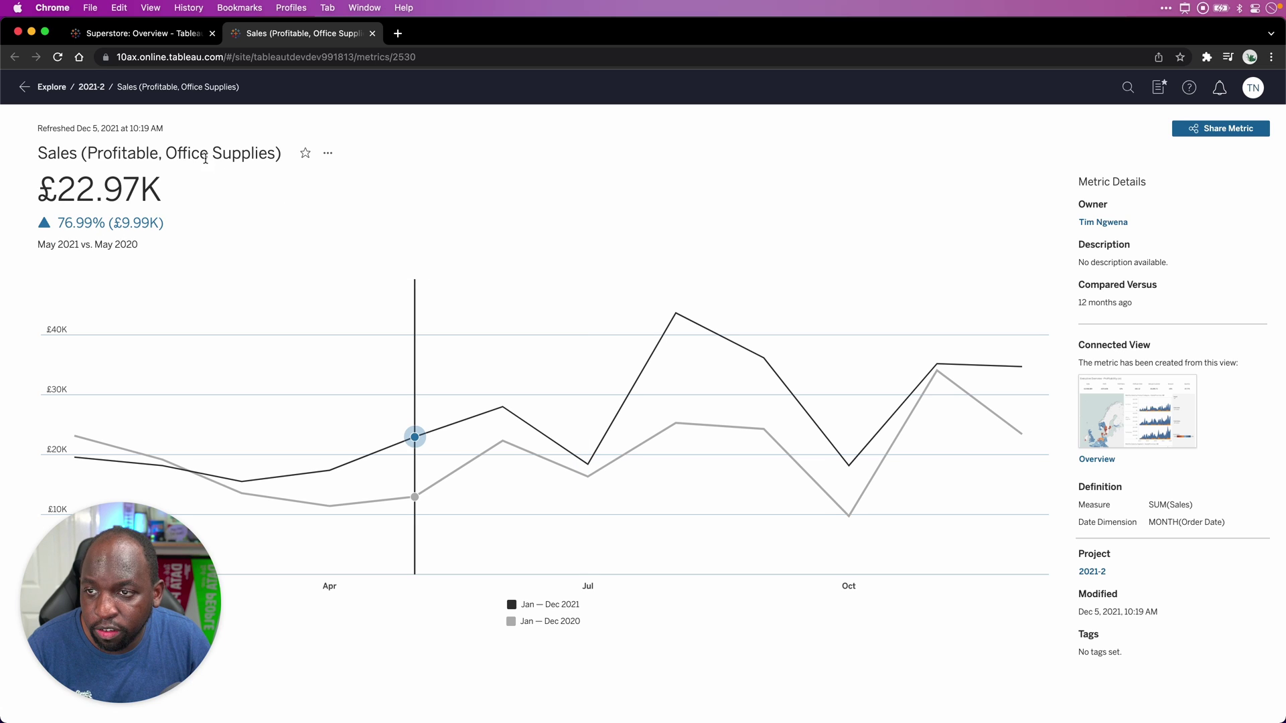
# Open project 2021-2 and list only its metrics, sorted by name.
pyautogui.click(94, 87)
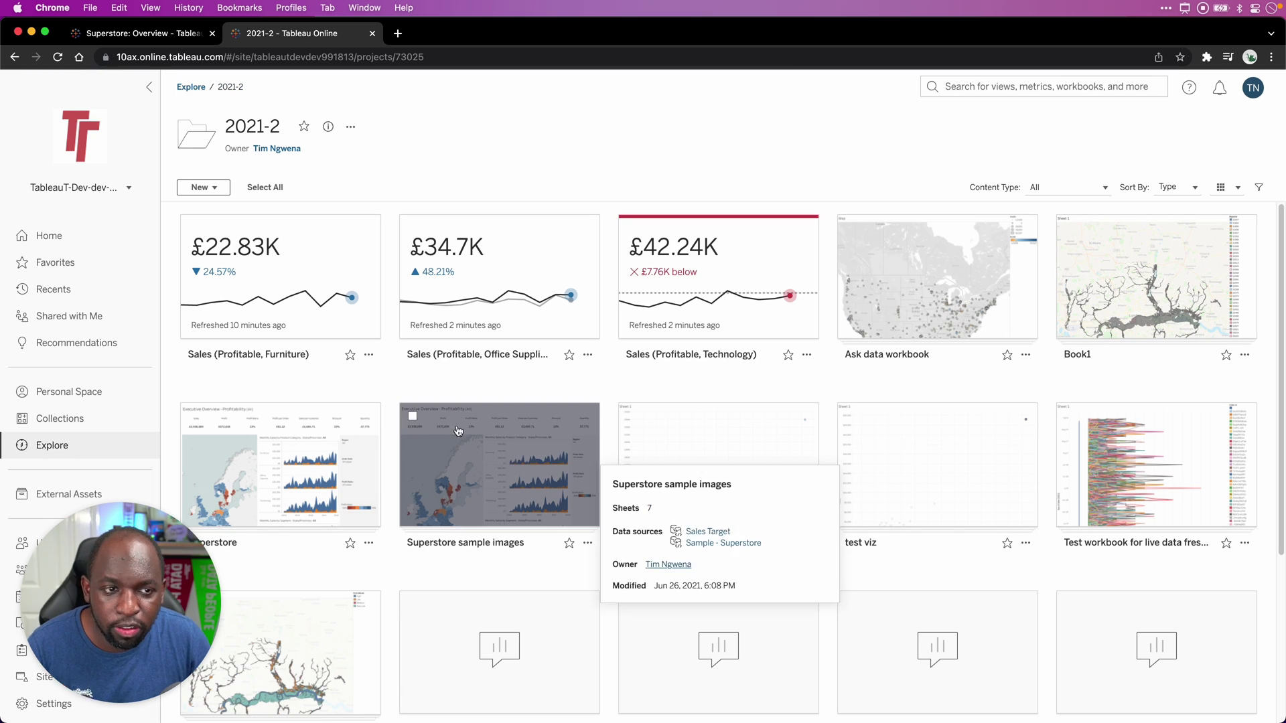
pyautogui.click(1172, 187)
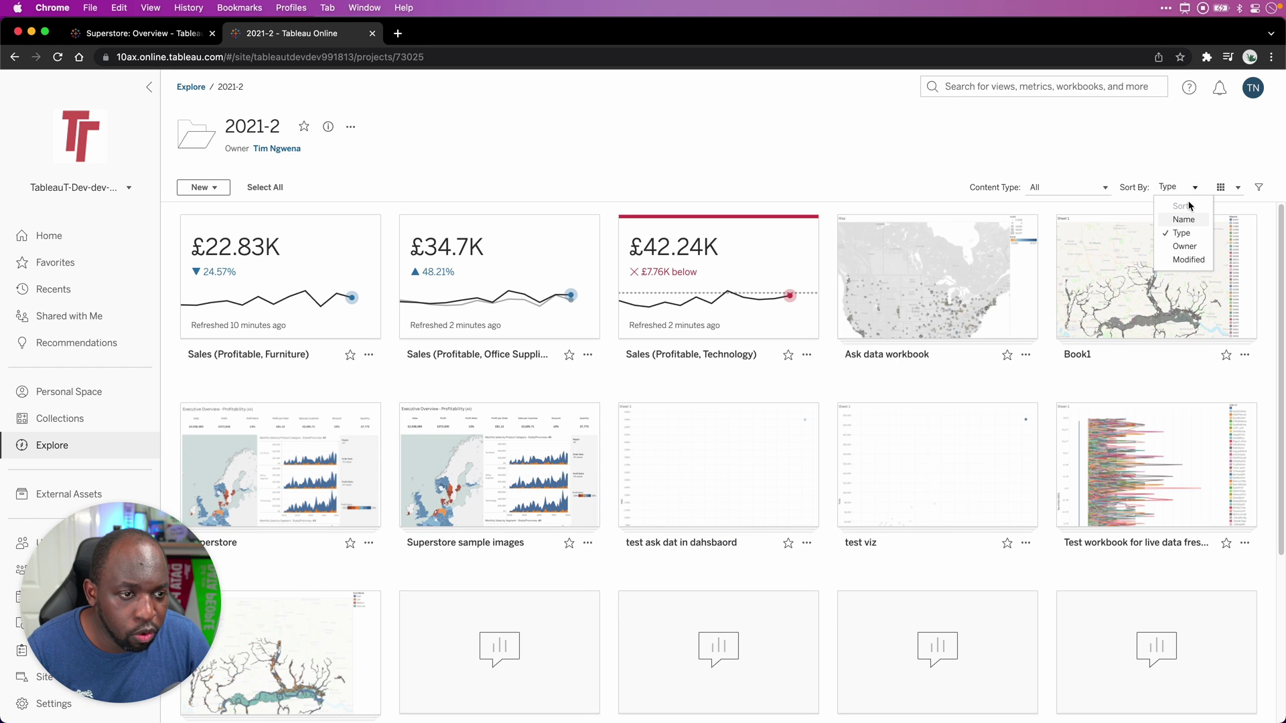
pyautogui.click(1096, 191)
pyautogui.click(1042, 234)
pyautogui.click(874, 581)
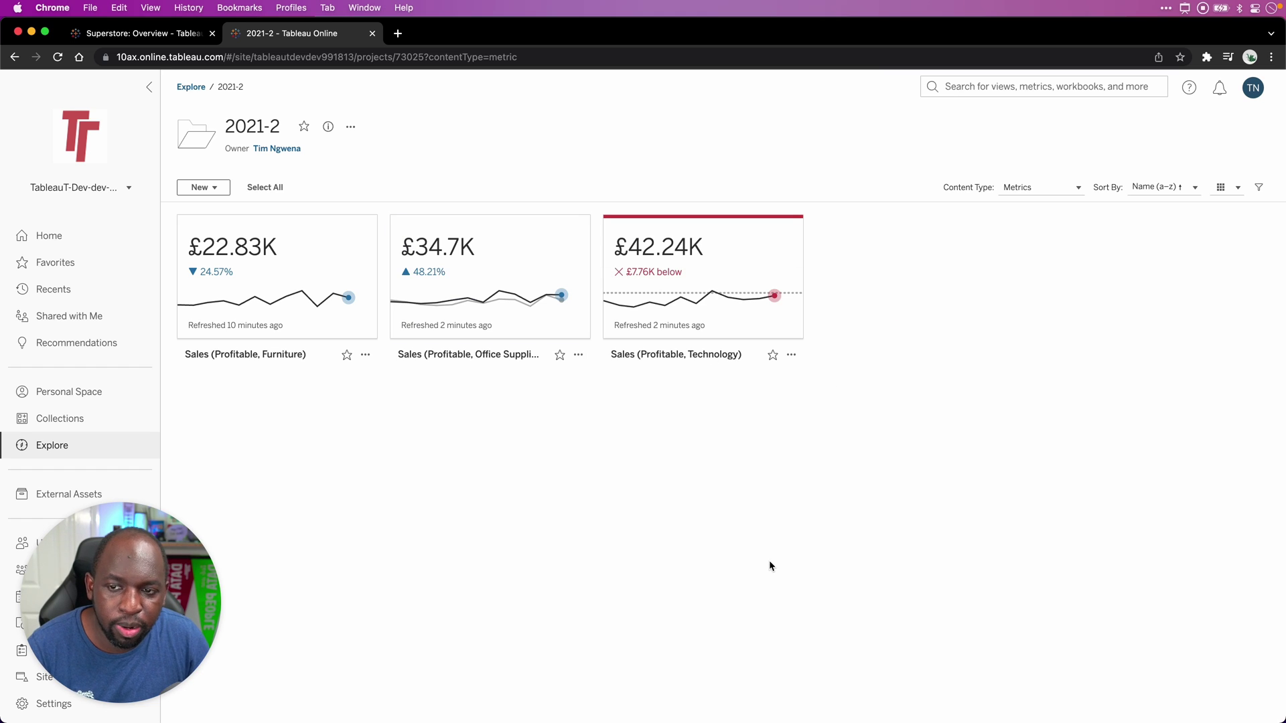
pyautogui.moveTo(242, 309)
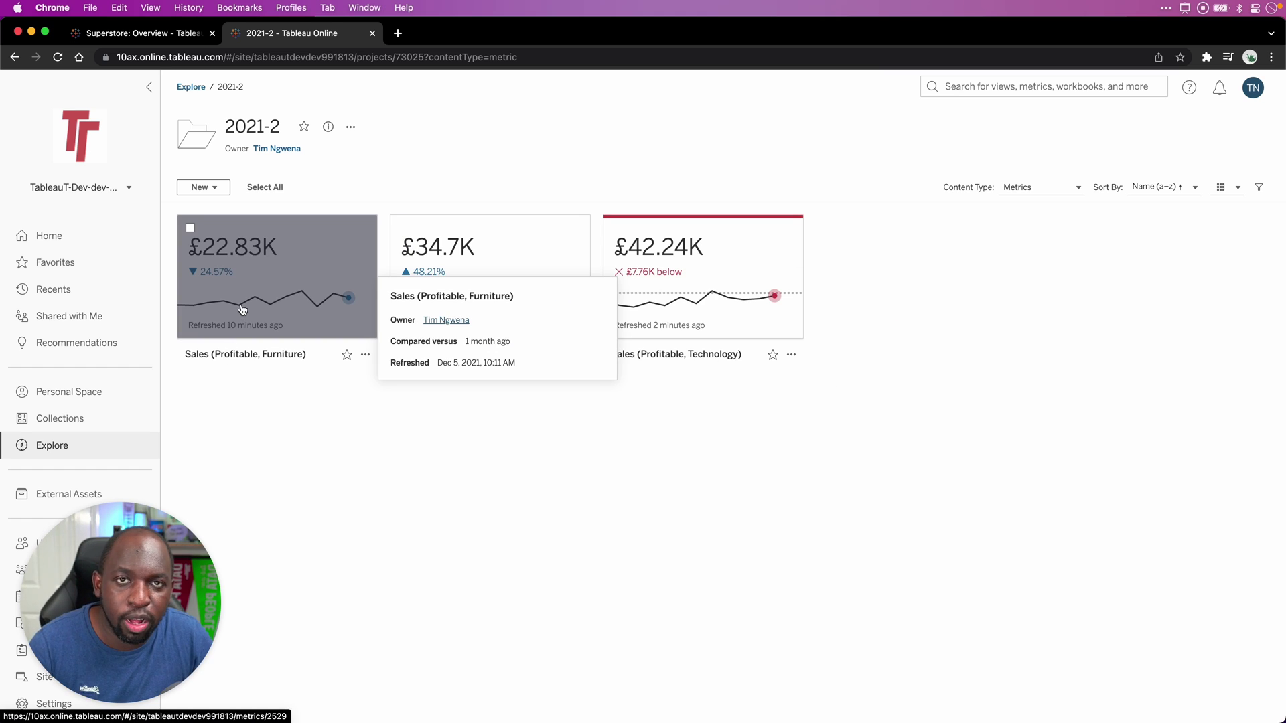
pyautogui.moveTo(521, 302)
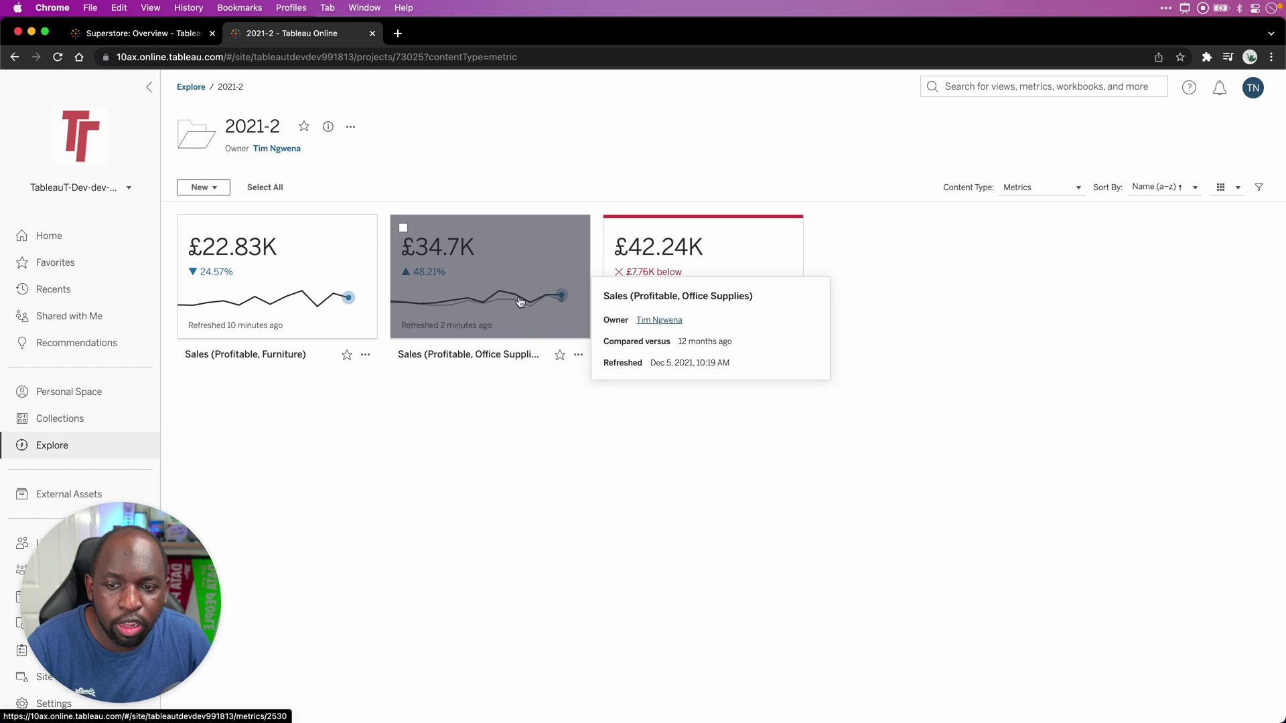
pyautogui.moveTo(717, 324)
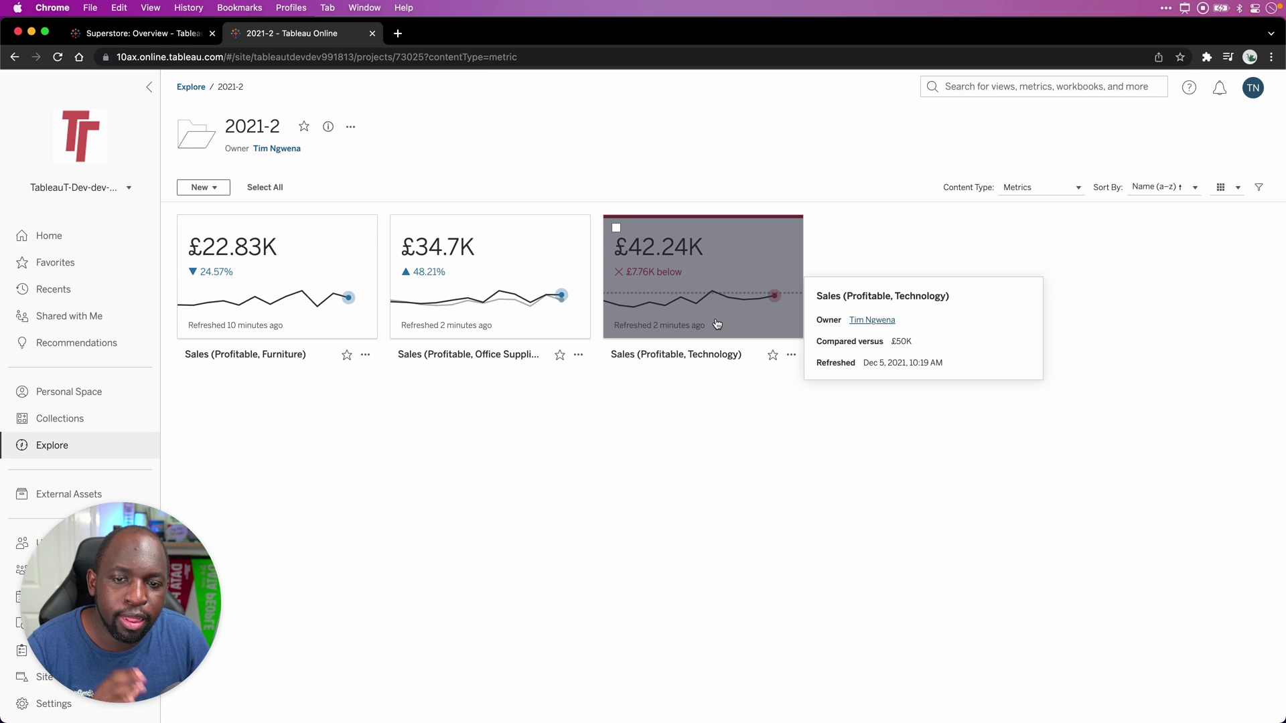